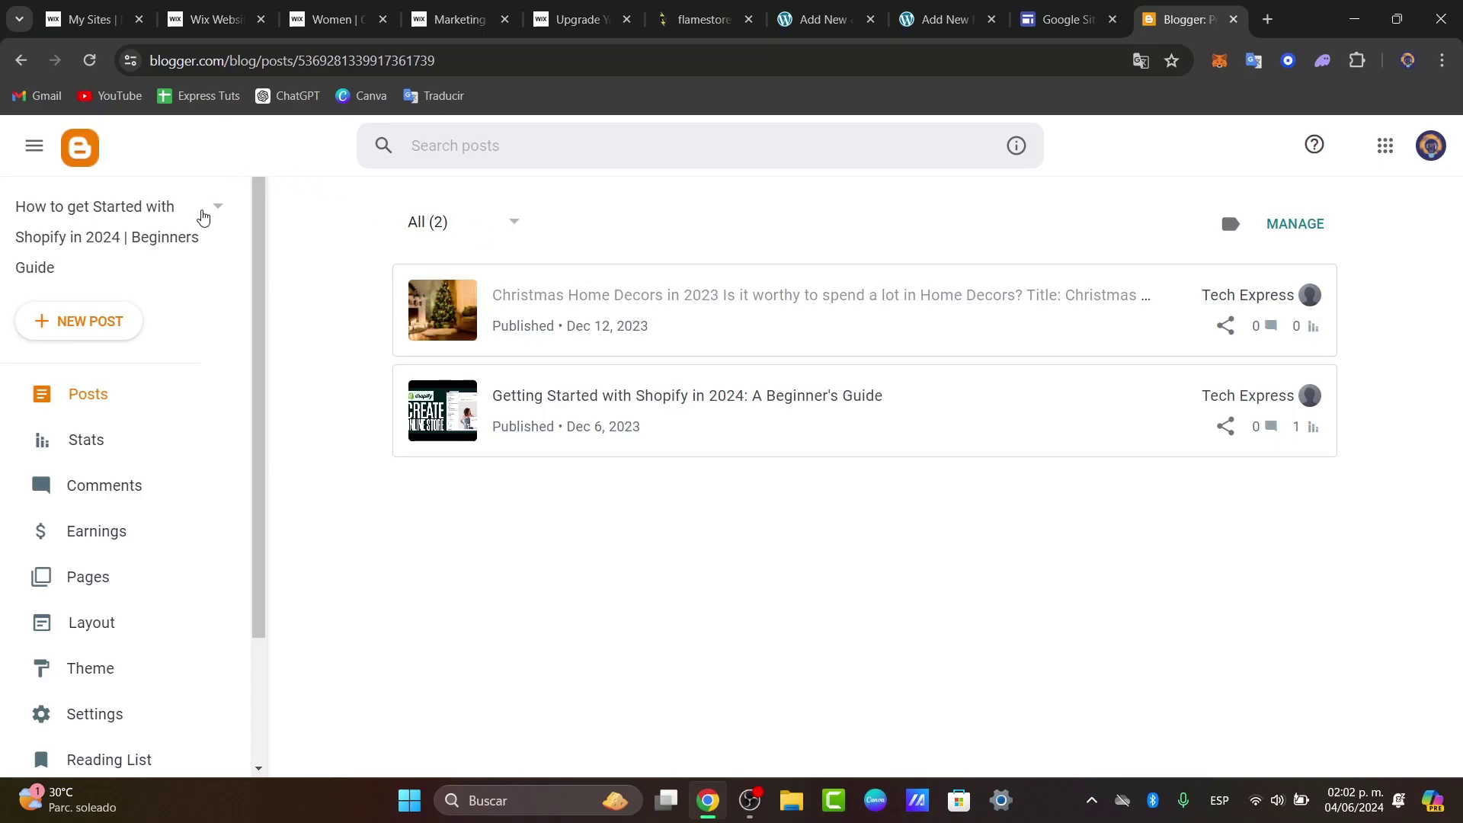
- Start a new blog from the blog switcher and title it 'Wedding Band'
left_click(203, 217)
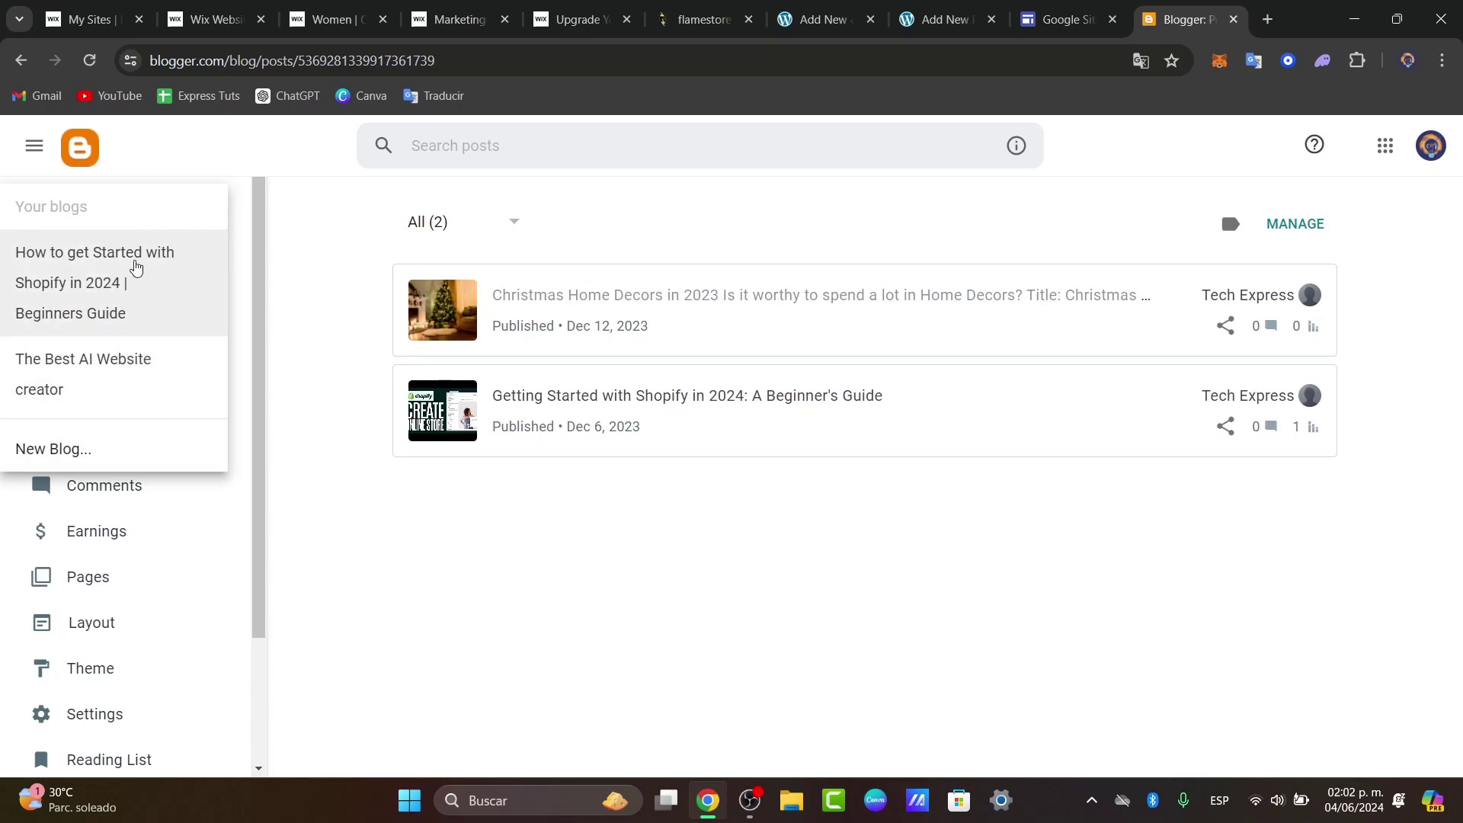
scroll(135, 305, "down", 3)
scroll(147, 336, "up", 3)
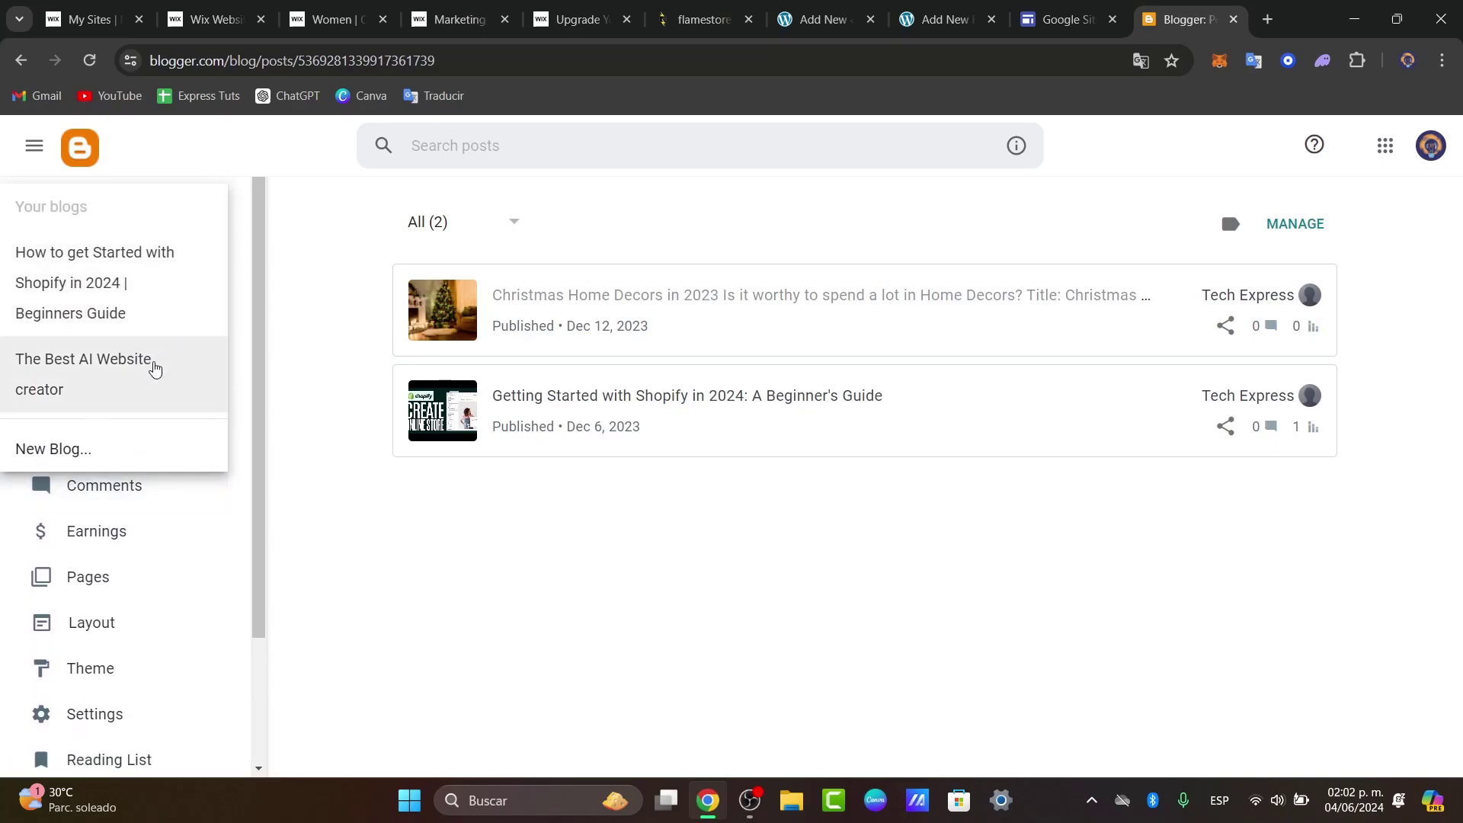
left_click(108, 451)
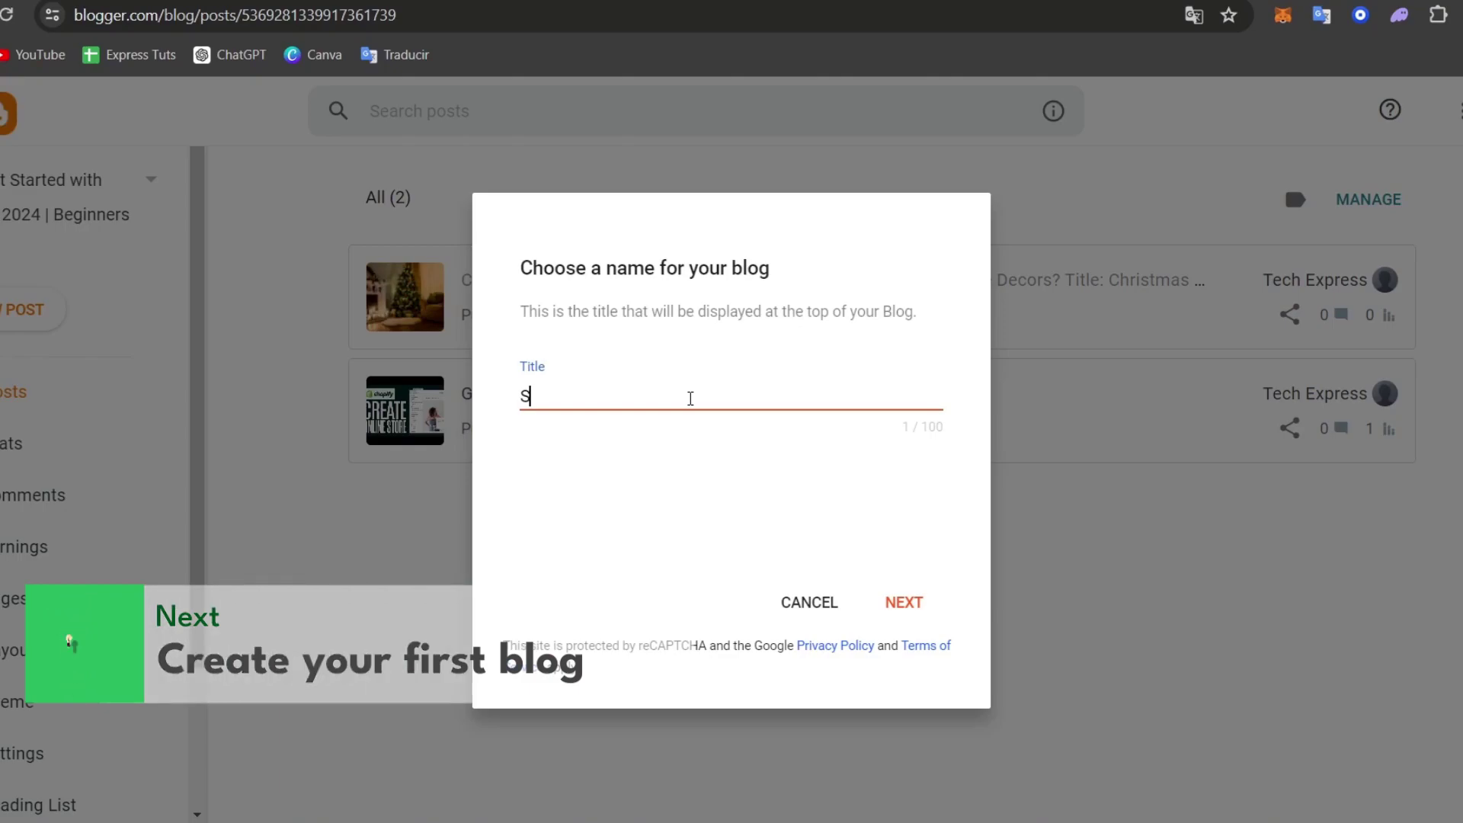
key("BackSpace")
type("Wedding Band")
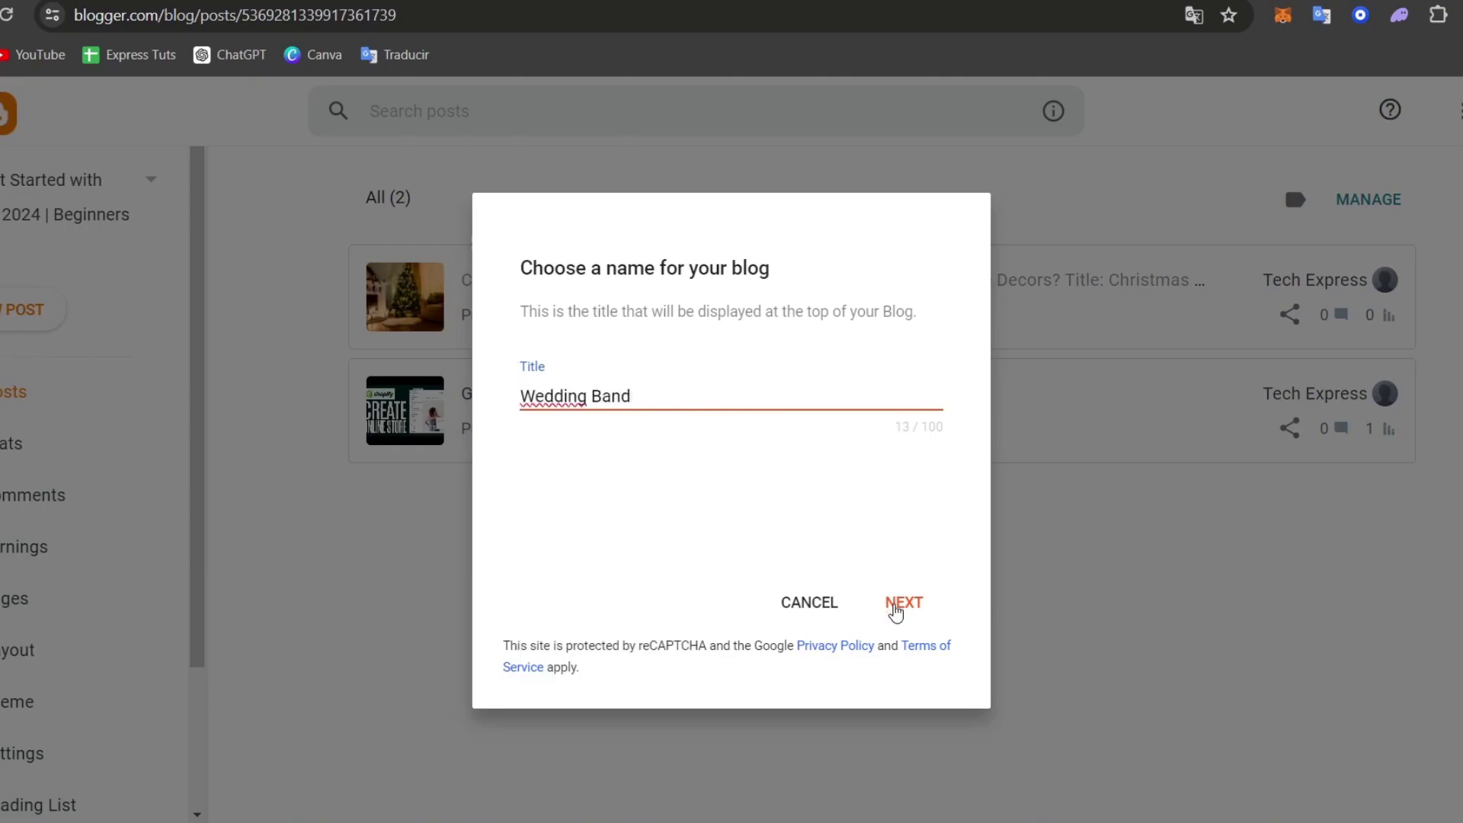
left_click(898, 608)
- Set the address to weddingbandmx.blogspot.com, confirm it is available, and save the blog
left_click(706, 399)
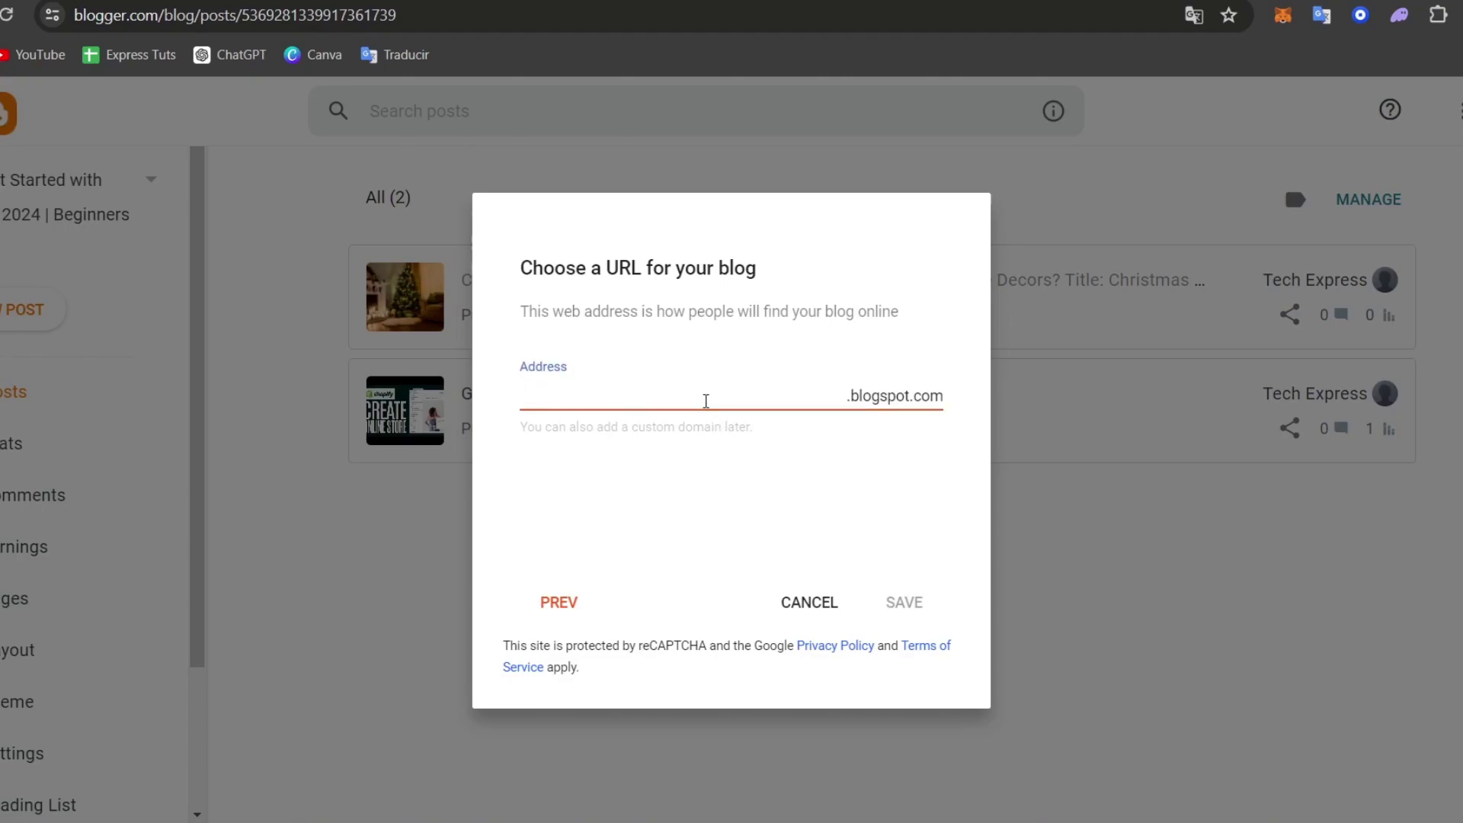
type("weddingband")
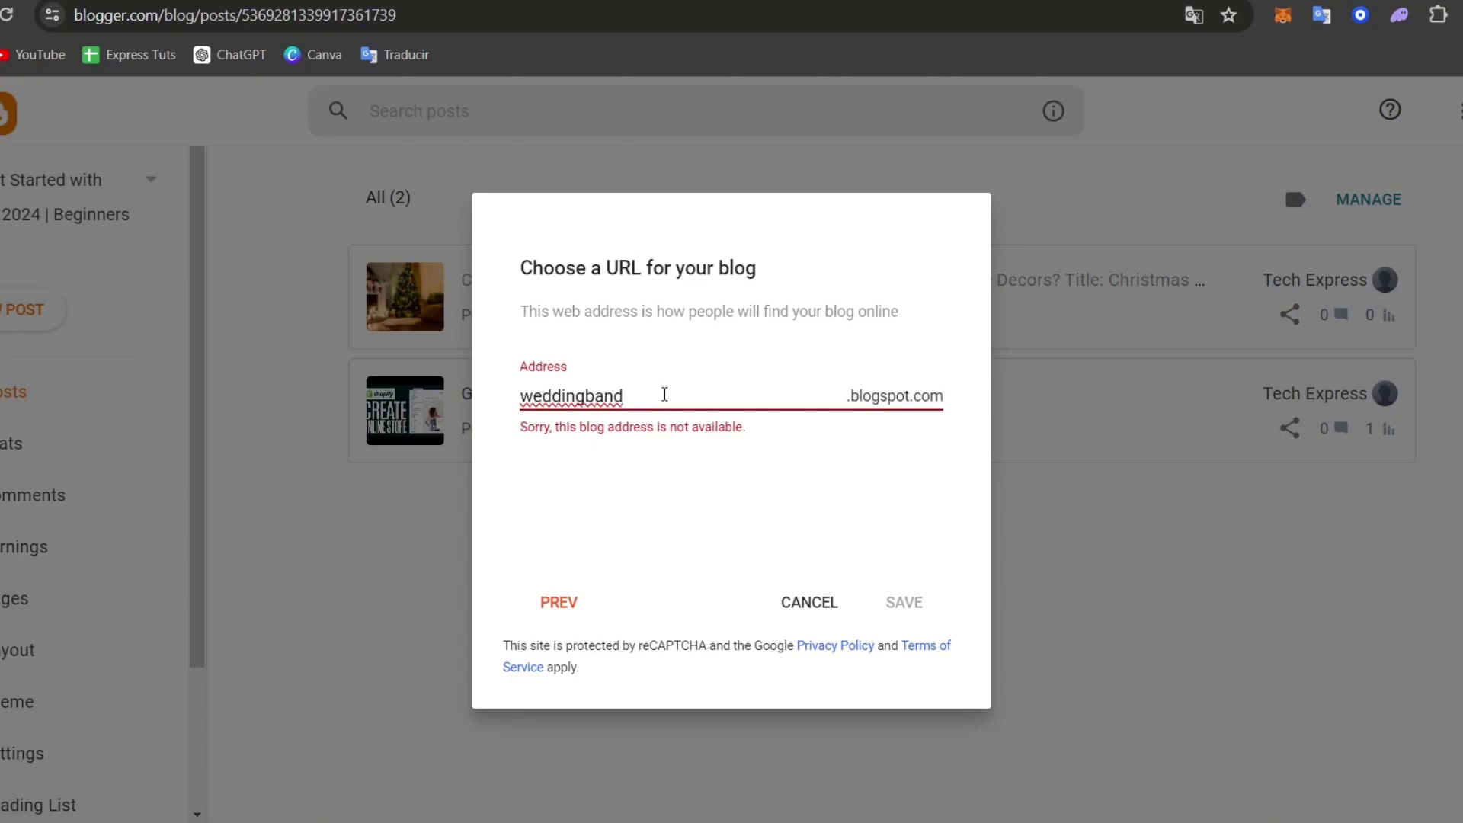
type("mx")
left_click(912, 601)
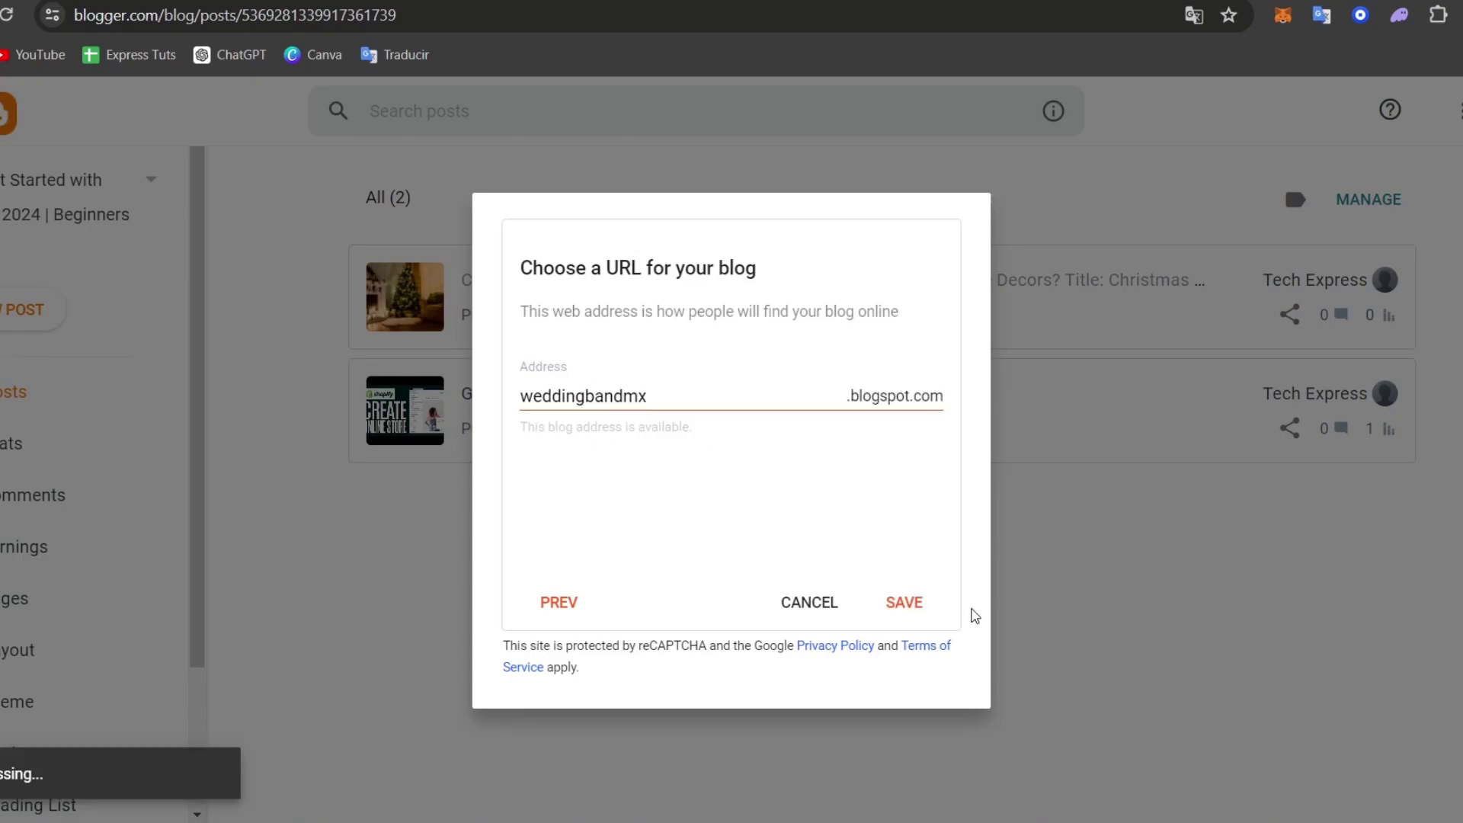
left_click(897, 598)
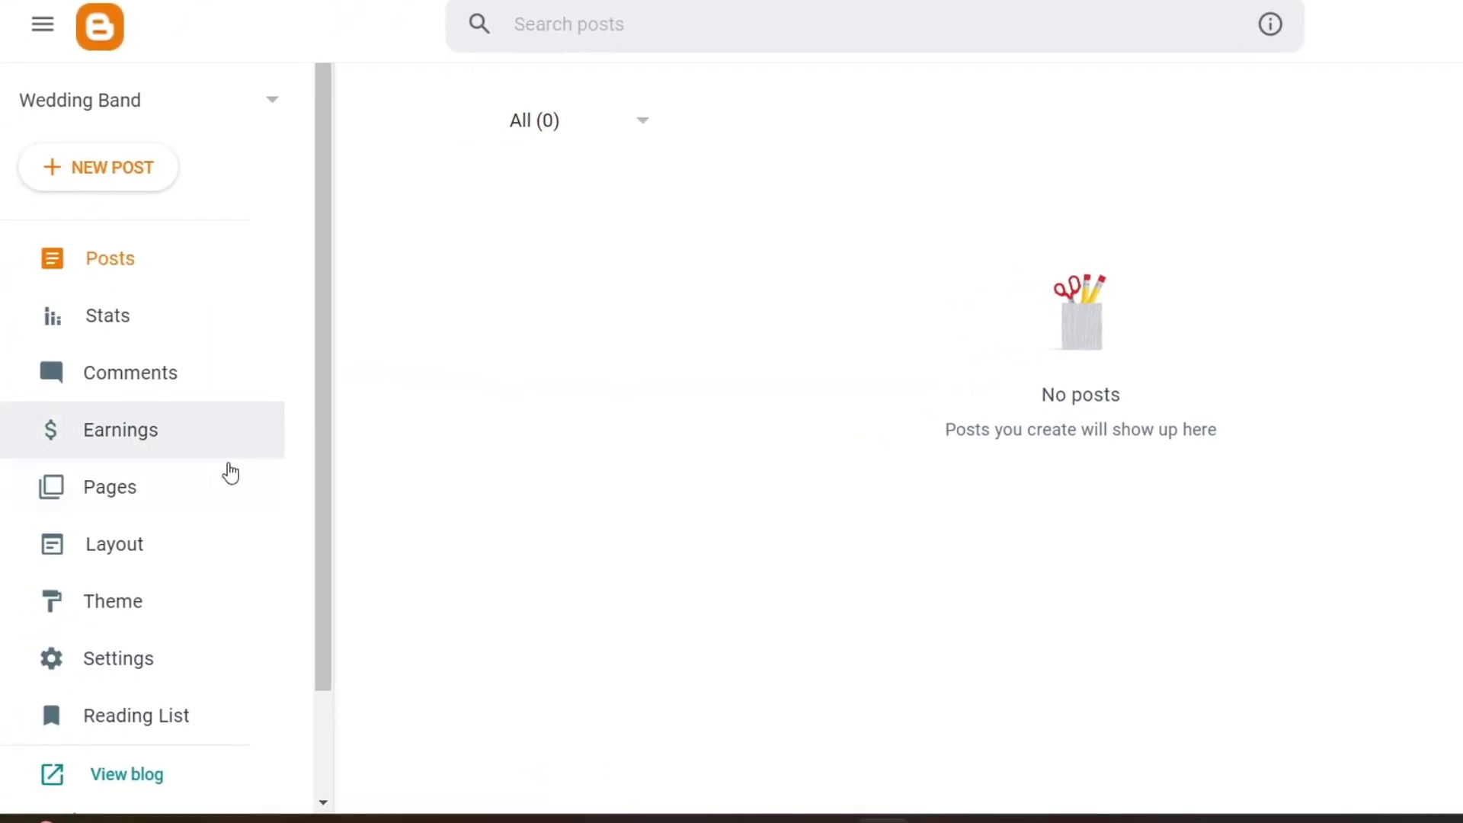
- Scroll the theme gallery down to Soho Light and expand its large preview
left_click(172, 609)
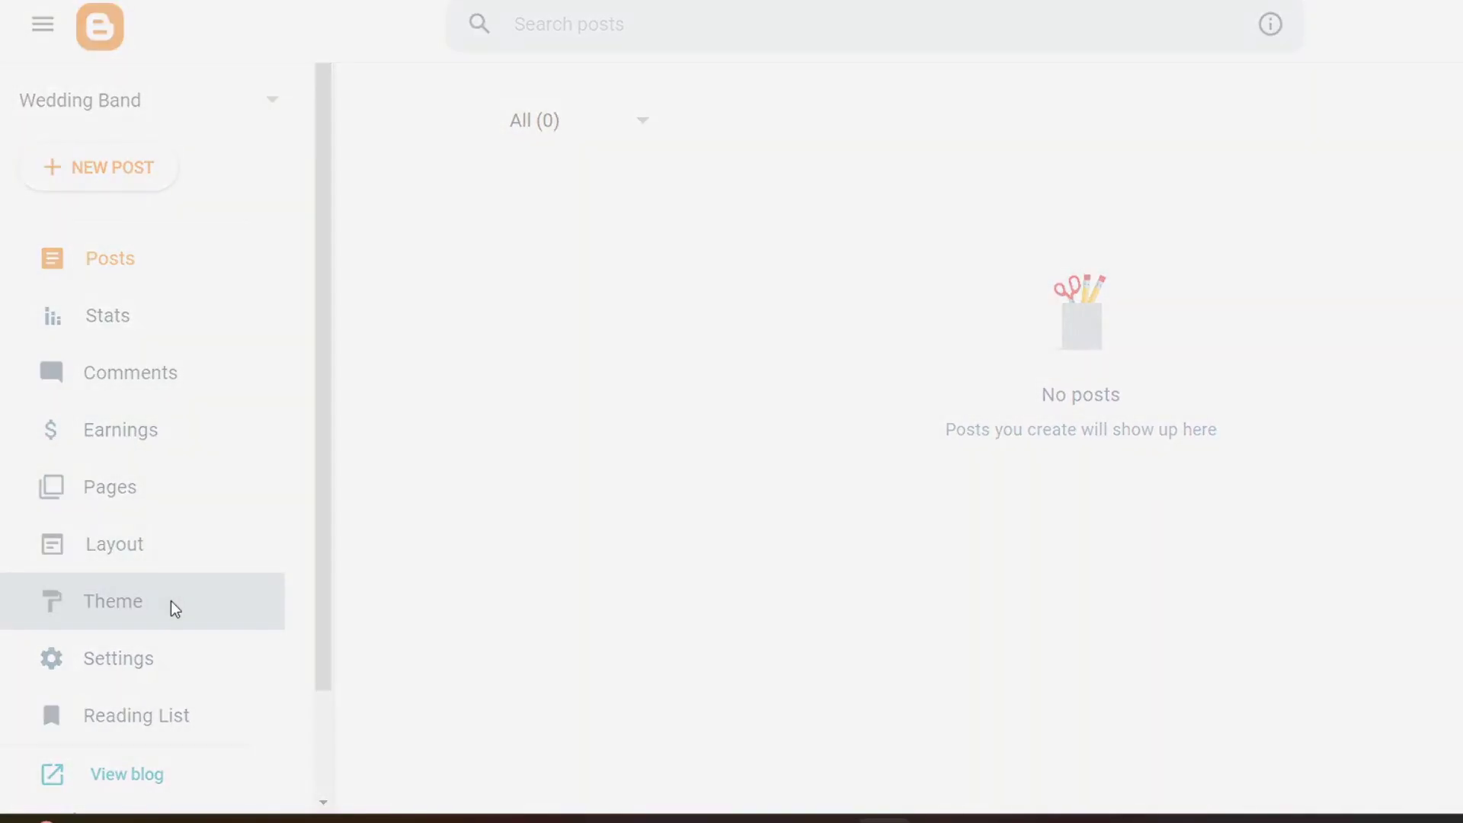
scroll(1056, 421, "down", 12)
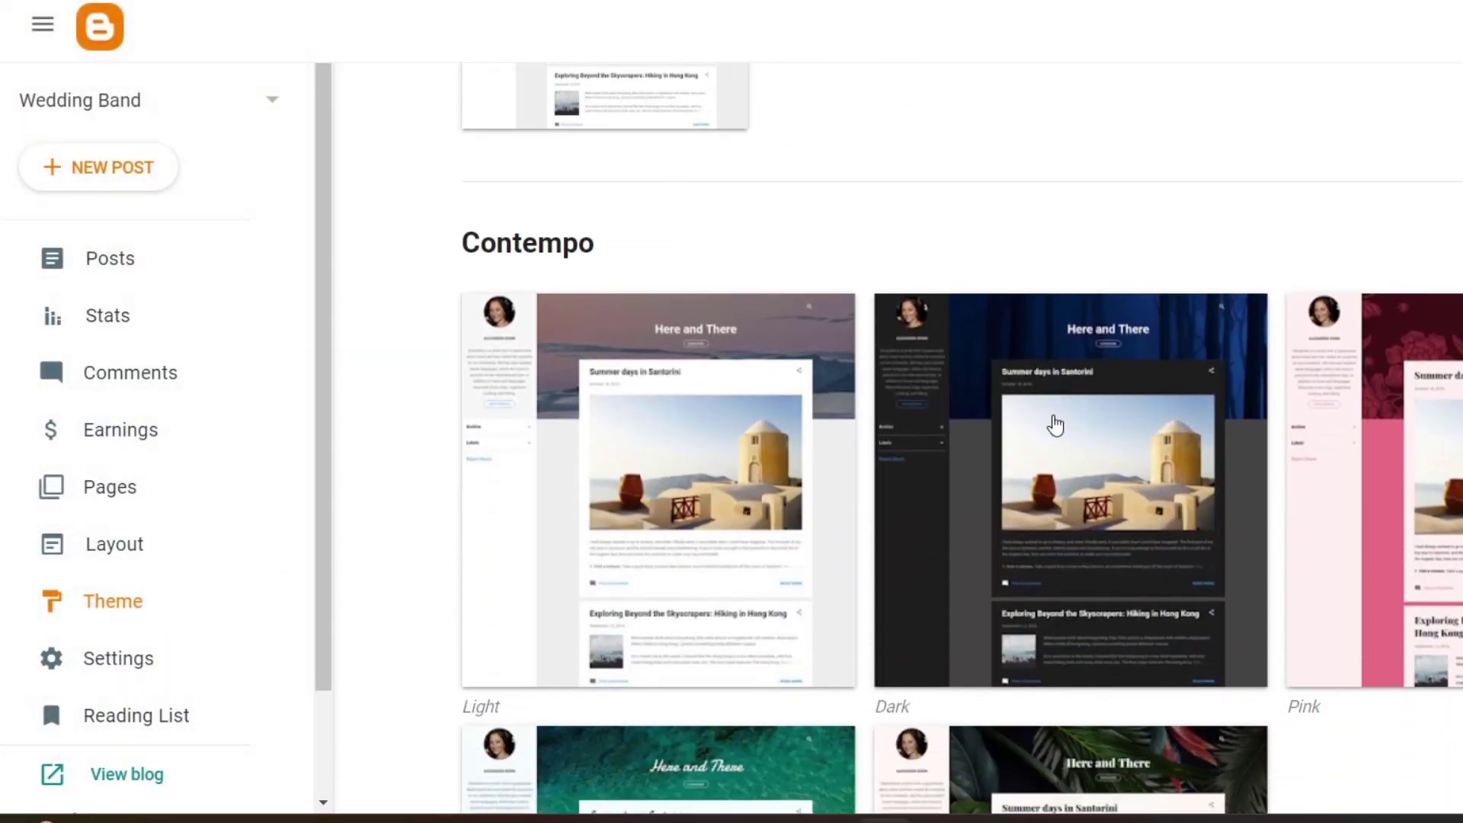
scroll(1047, 433, "down", 5)
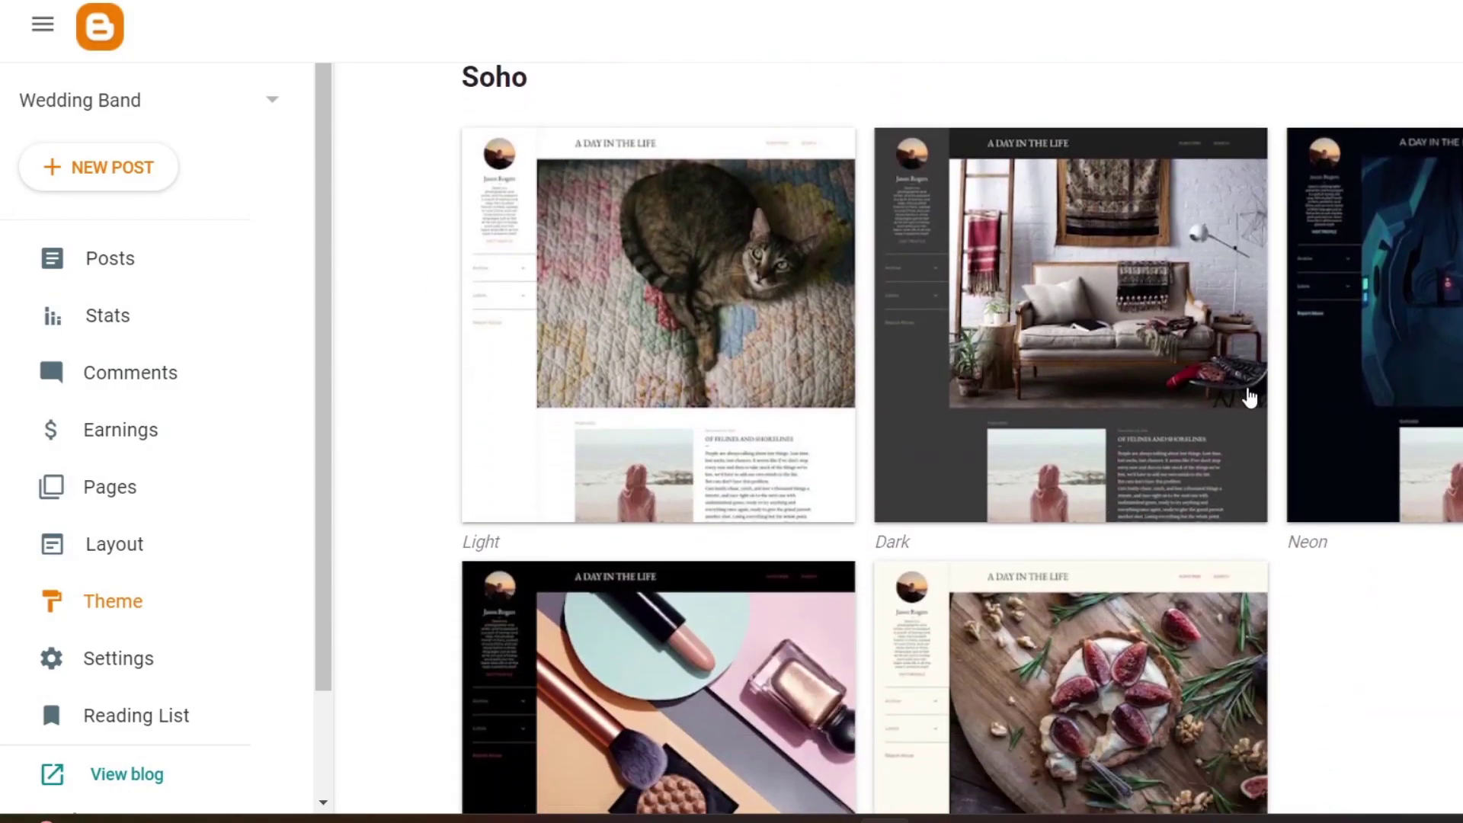
scroll(1245, 400, "down", 10)
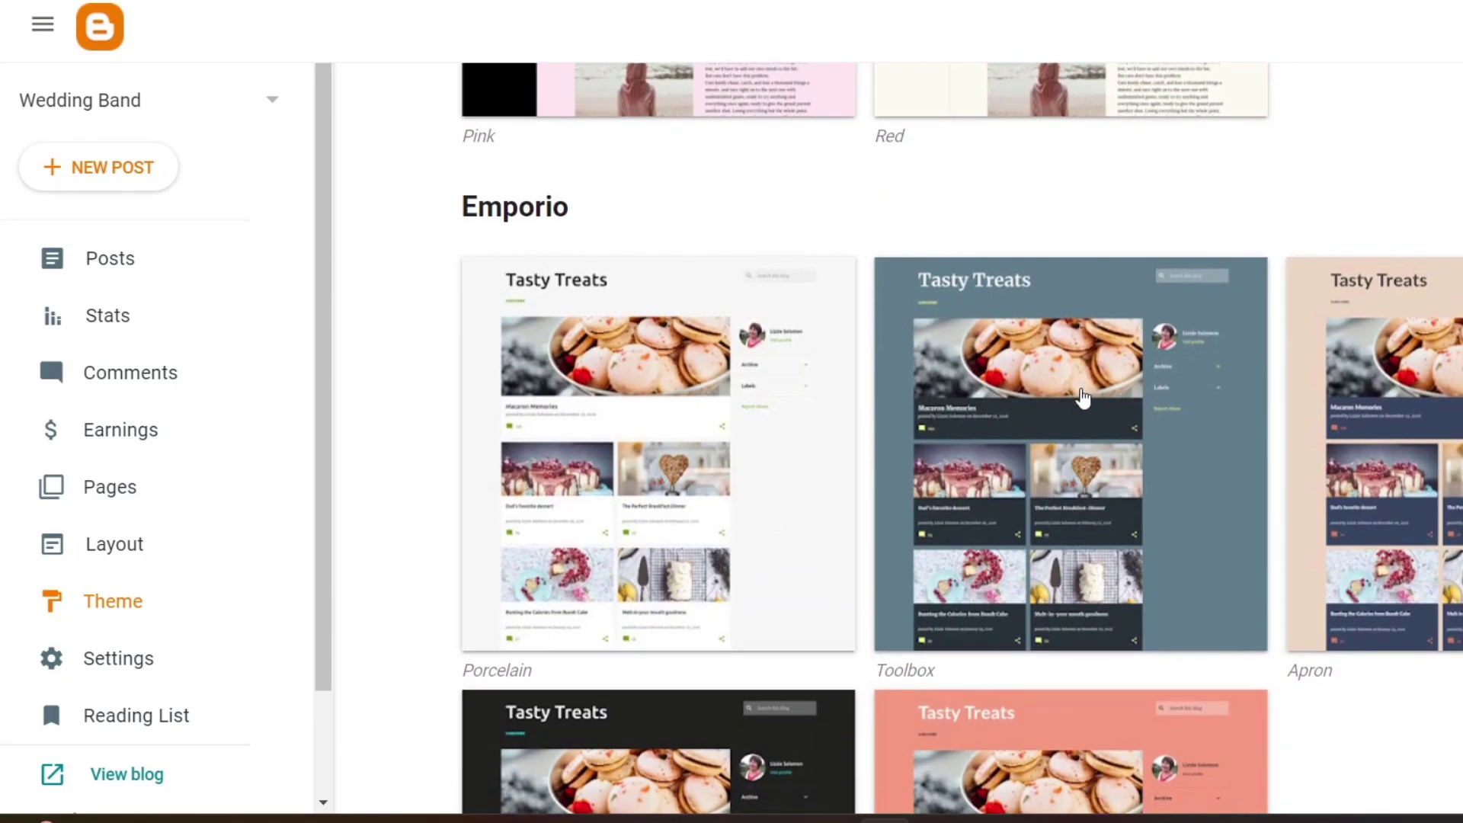
scroll(1052, 392, "down", 13)
scroll(1091, 407, "down", 15)
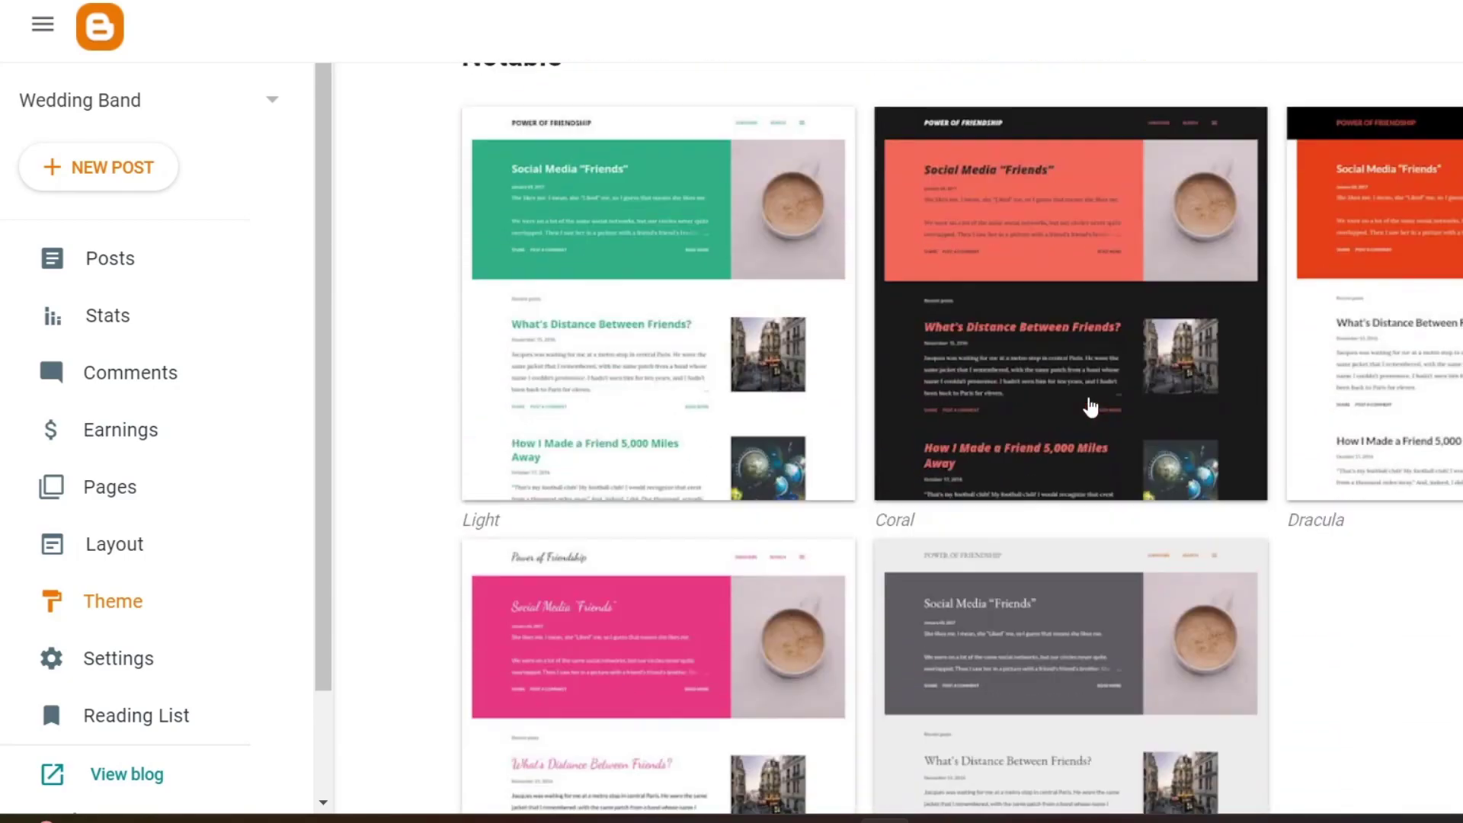
scroll(1090, 409, "down", 15)
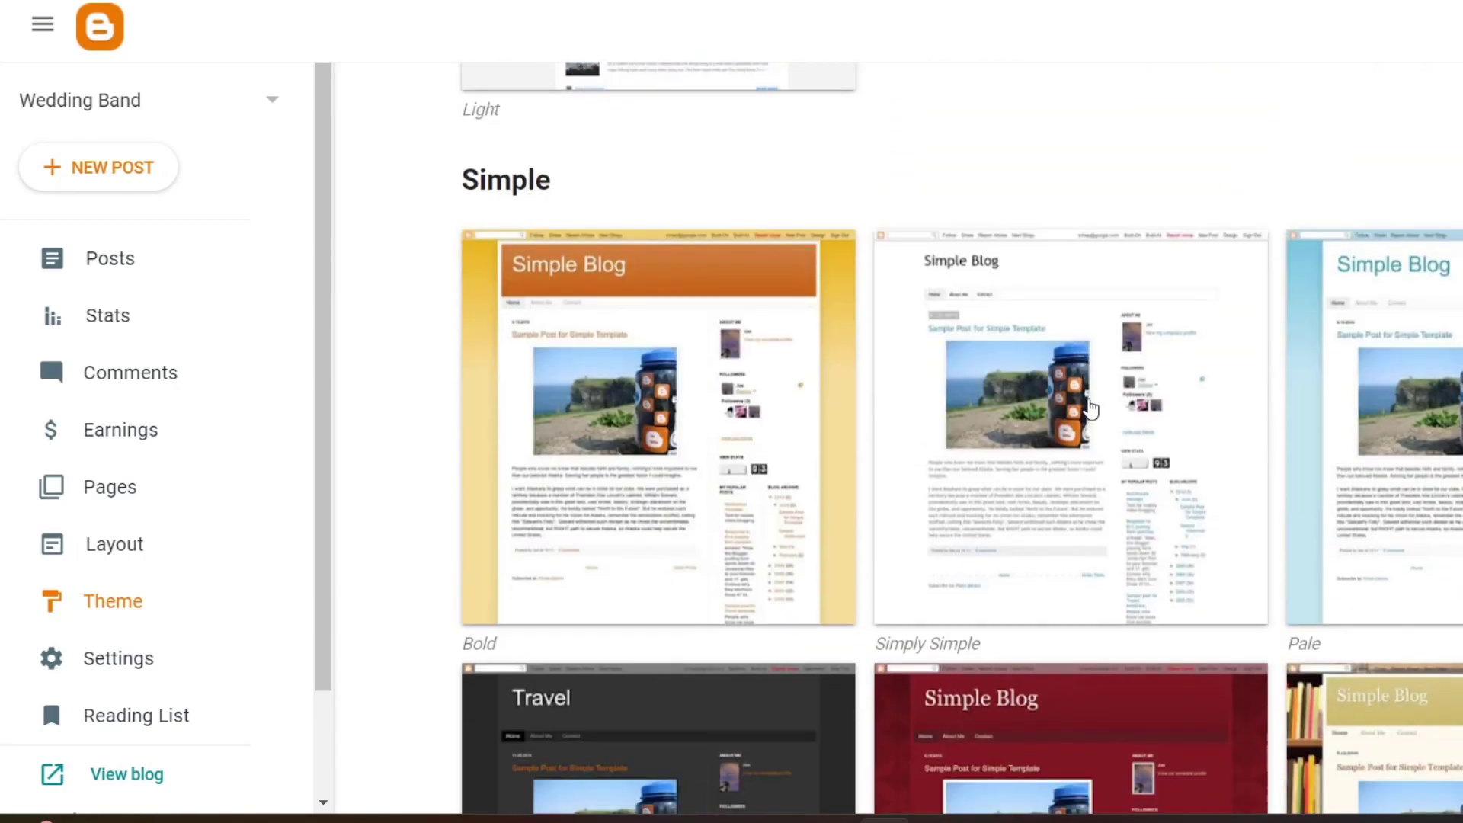
scroll(1089, 409, "down", 11)
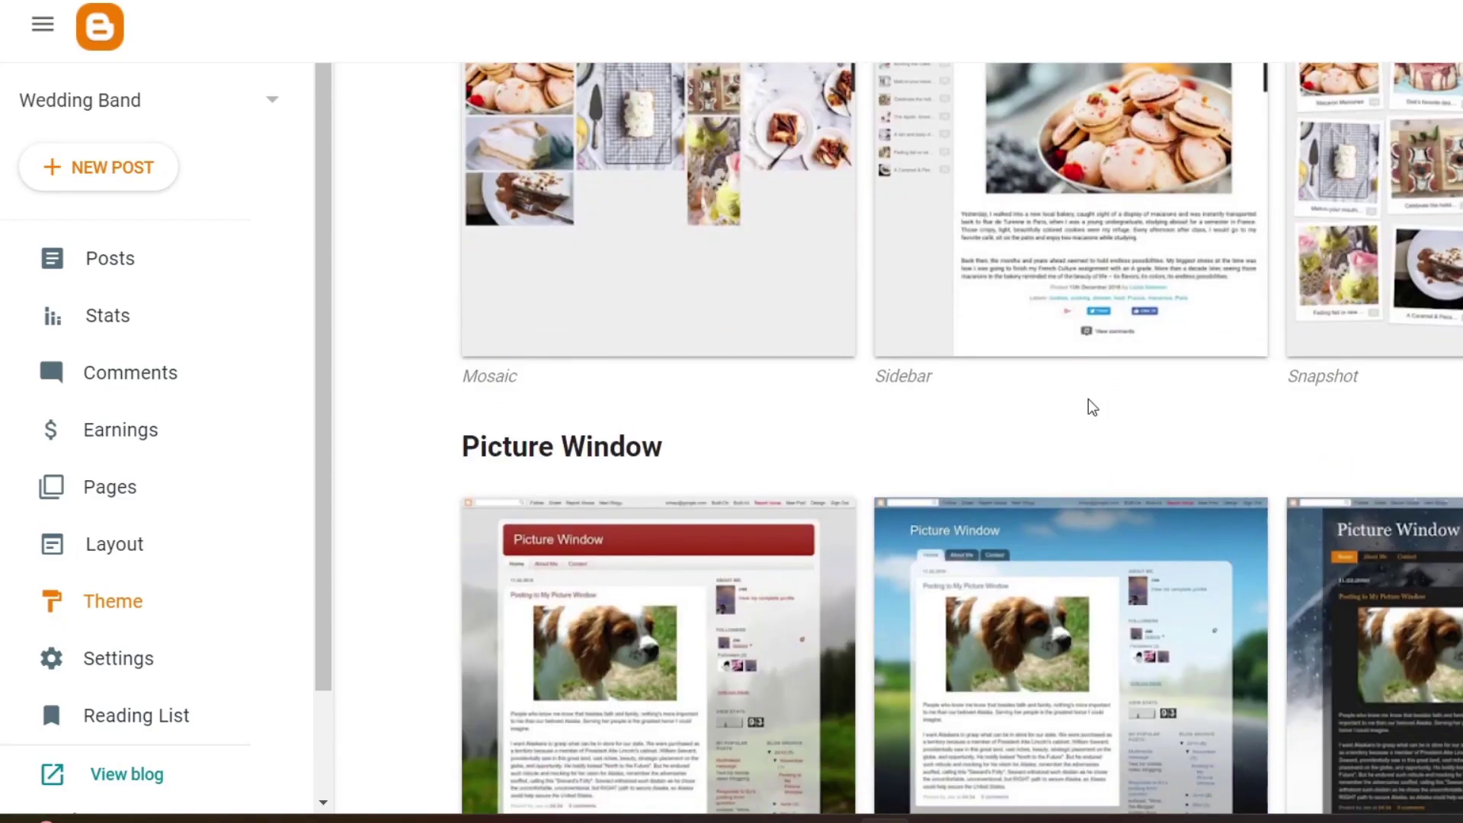
scroll(1090, 409, "down", 18)
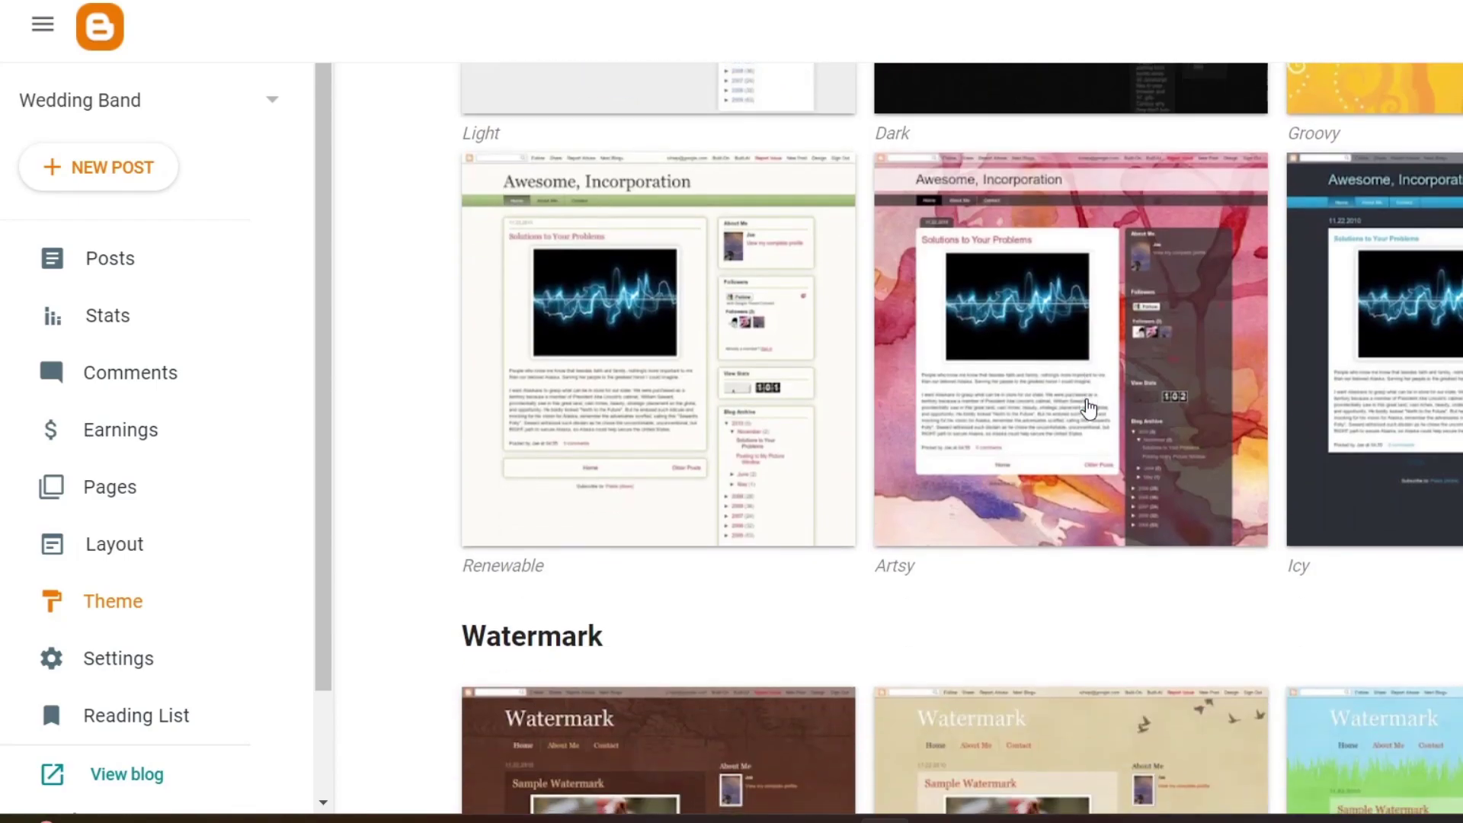
scroll(1090, 409, "down", 12)
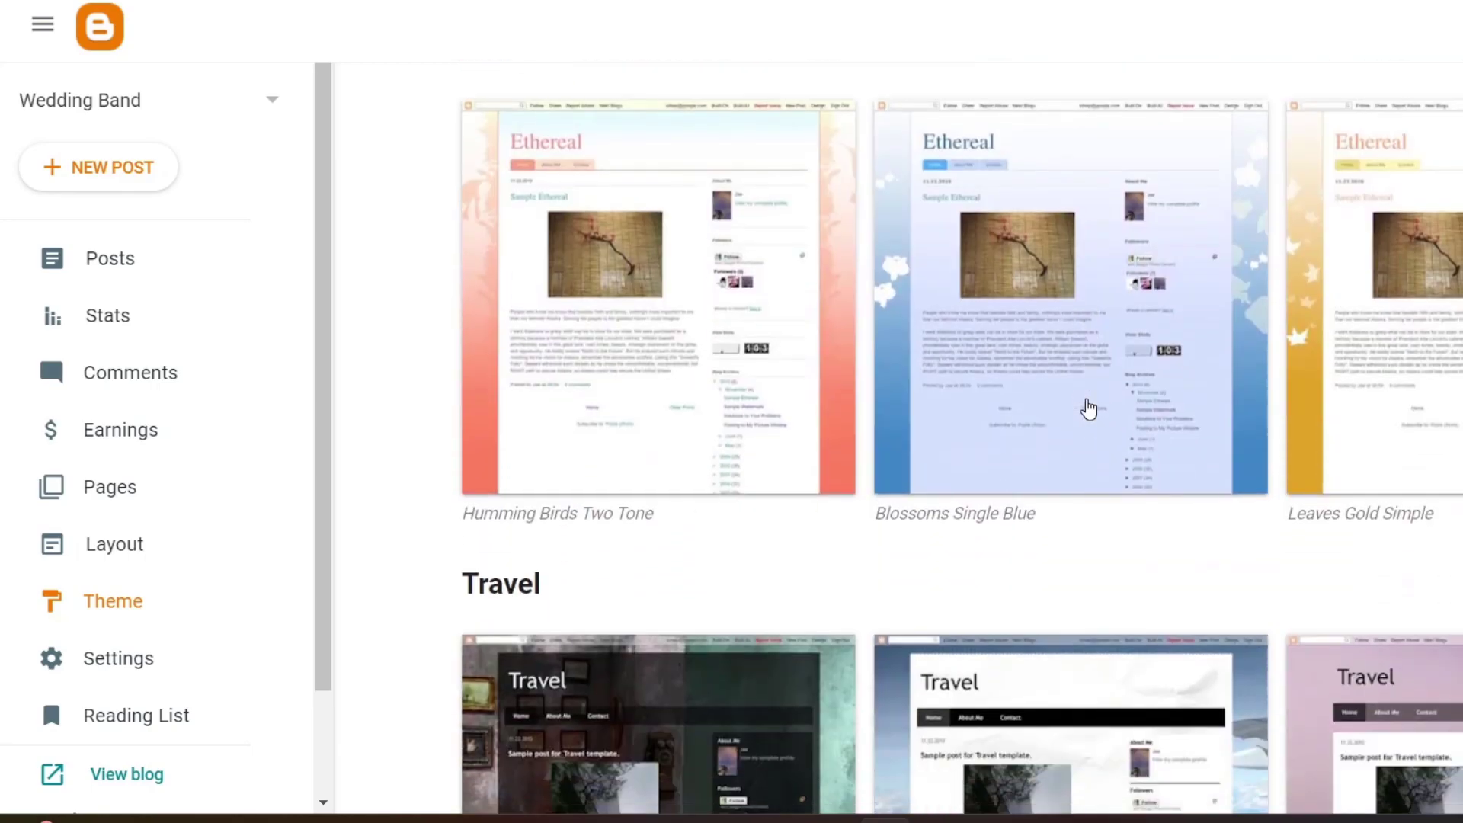
scroll(1089, 410, "down", 3)
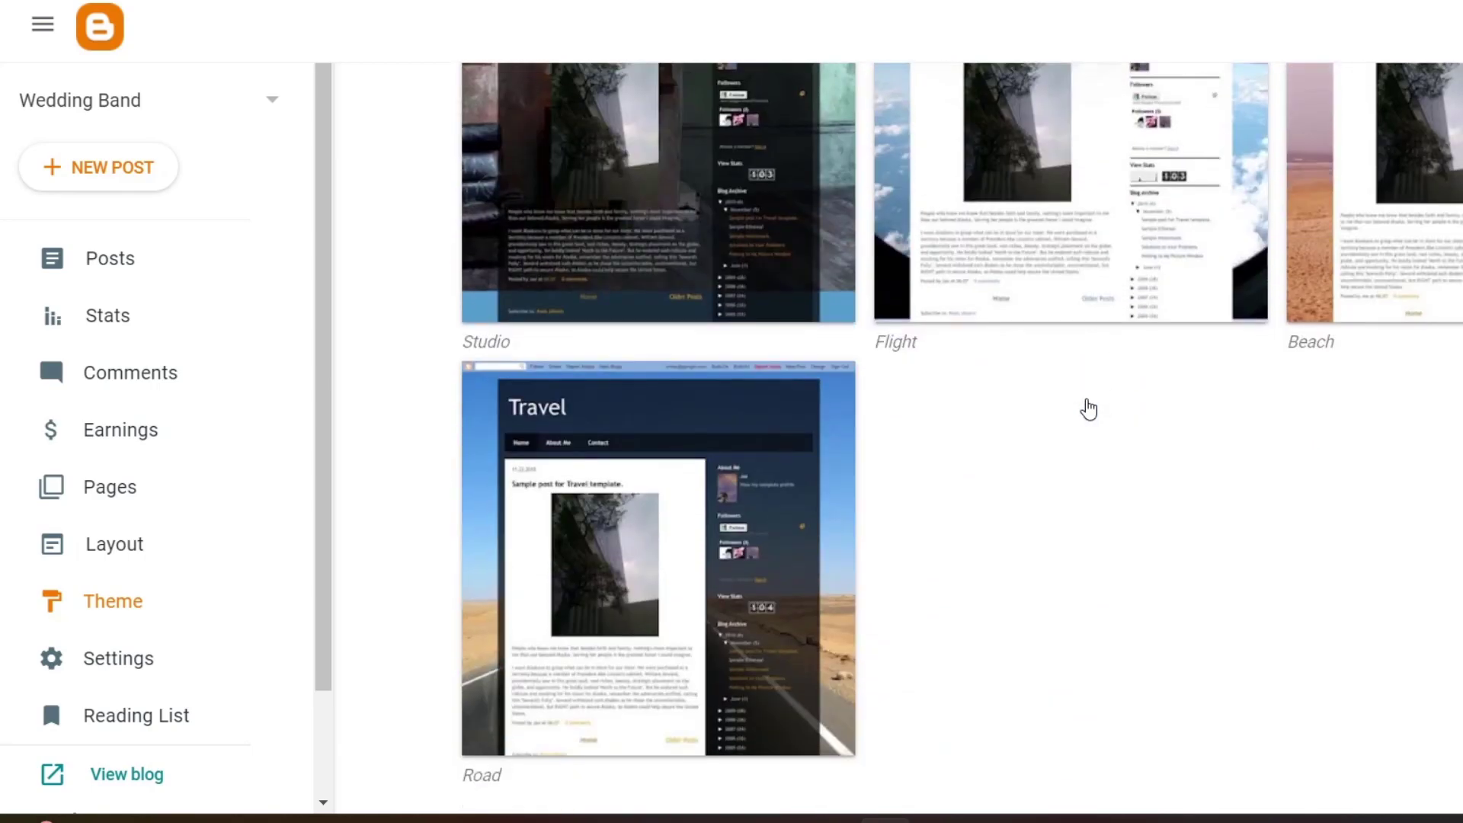
scroll(1088, 409, "up", 20)
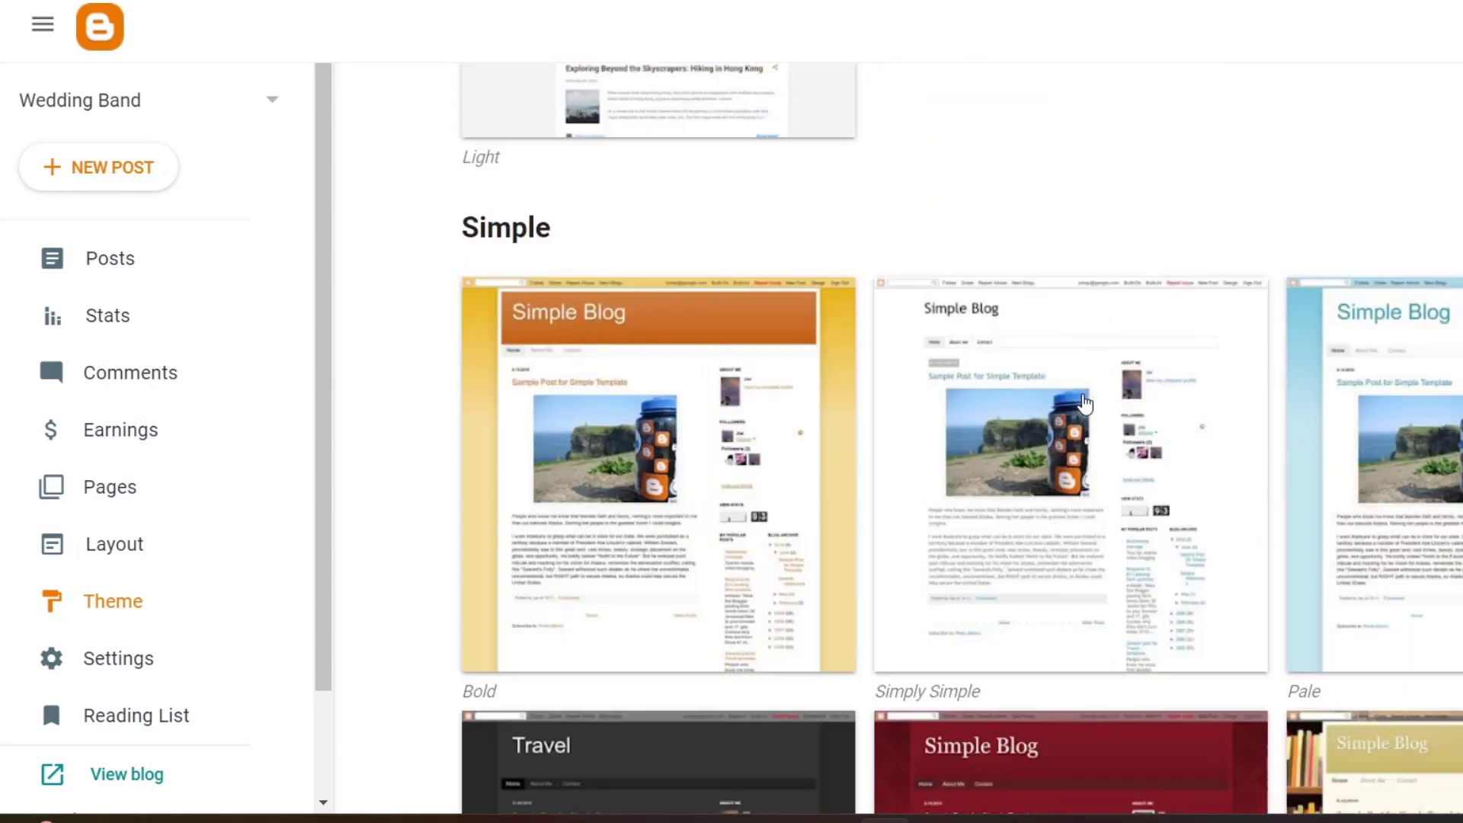
scroll(1085, 405, "up", 20)
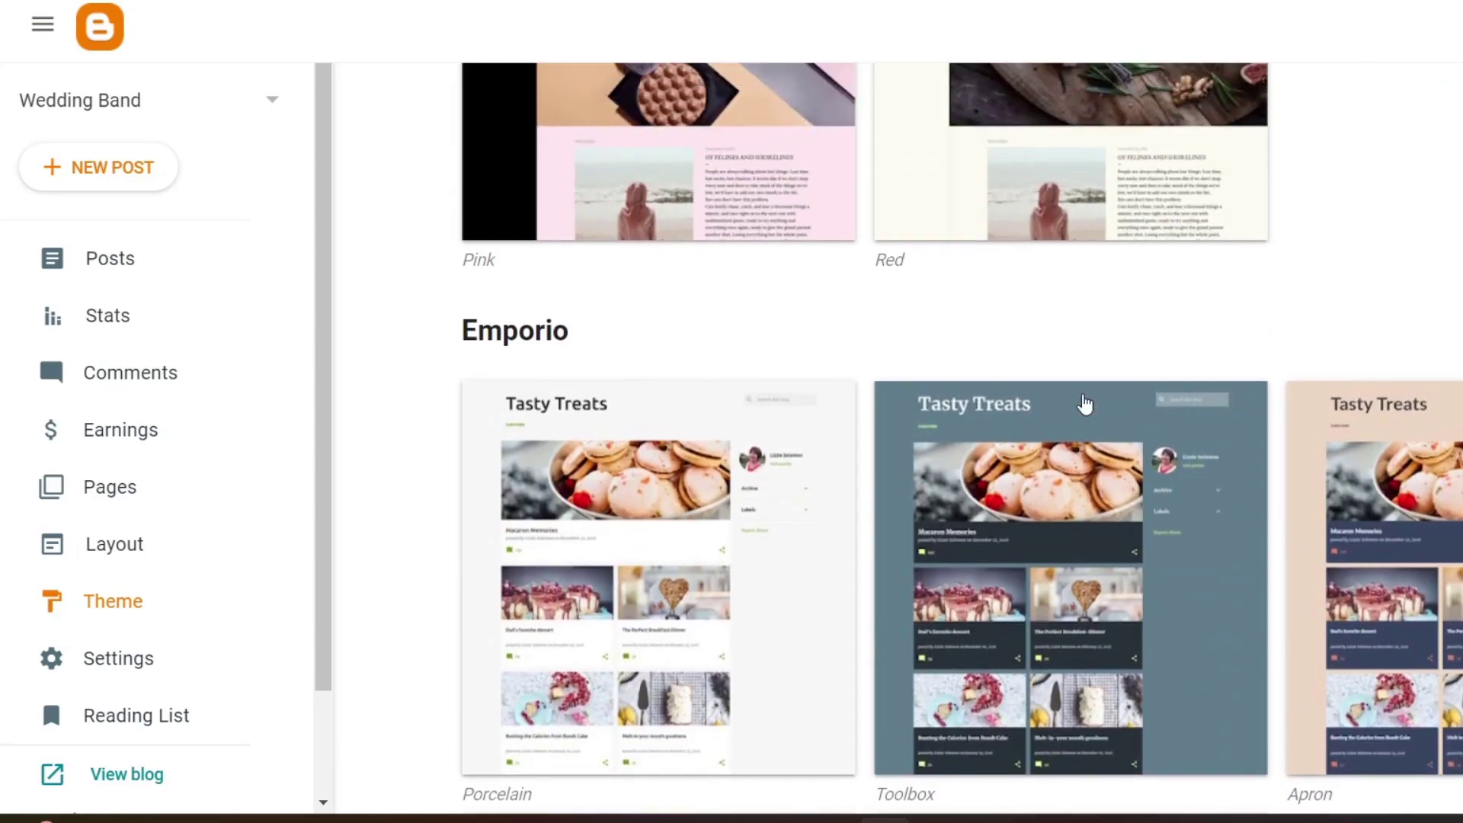
scroll(1086, 405, "up", 5)
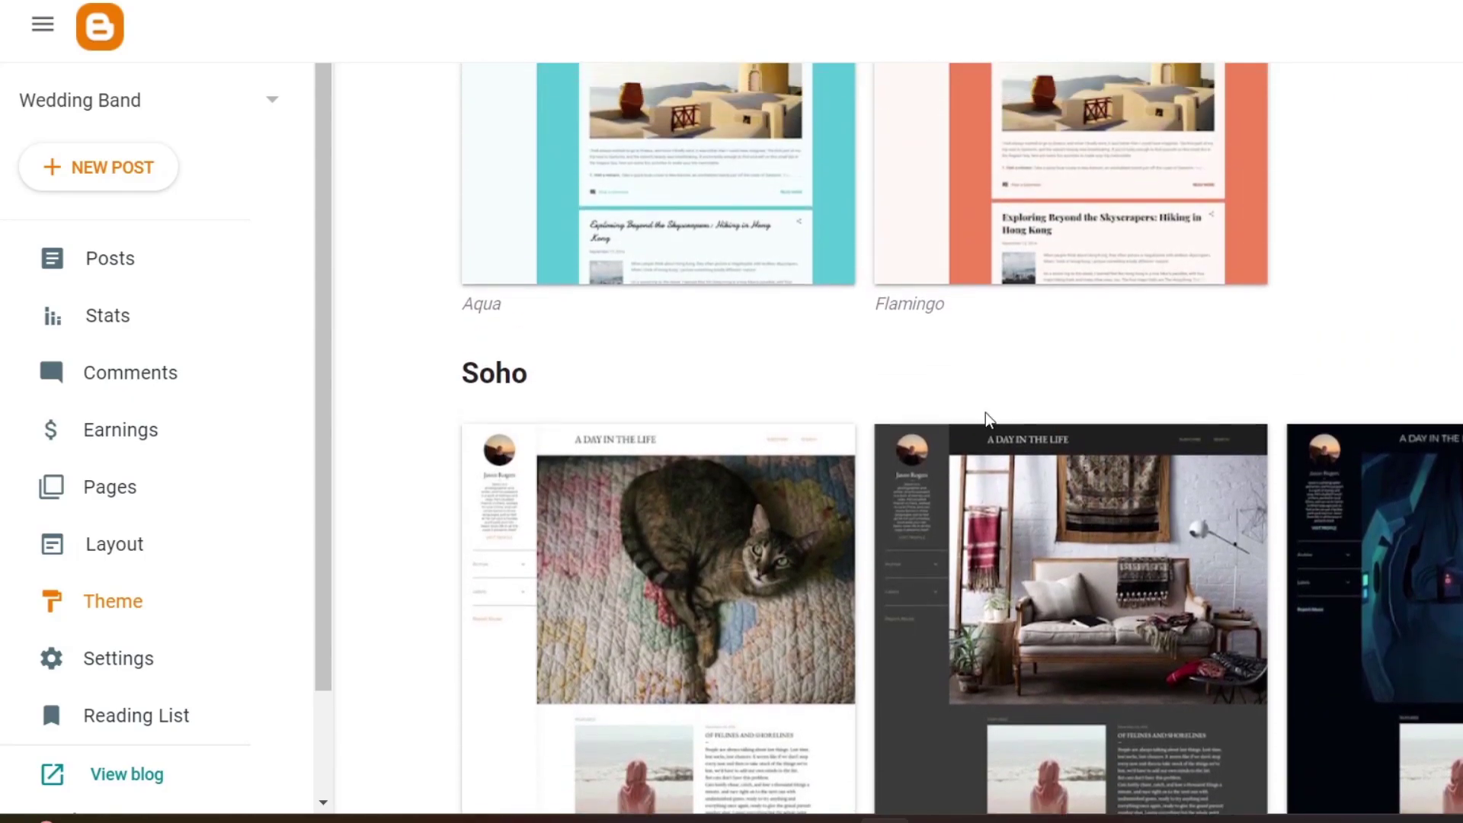
scroll(709, 562, "down", 6)
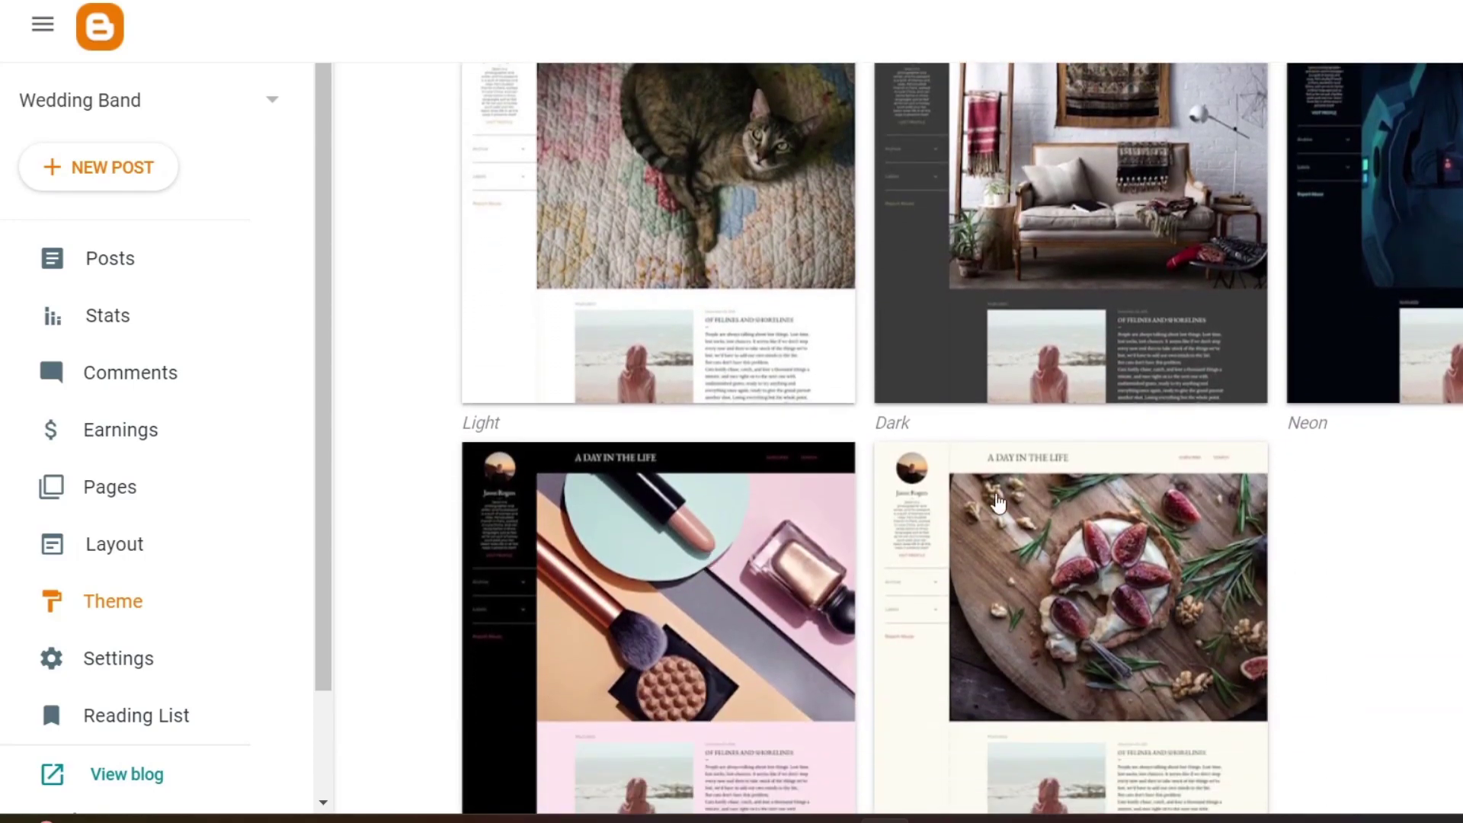
left_click(725, 287)
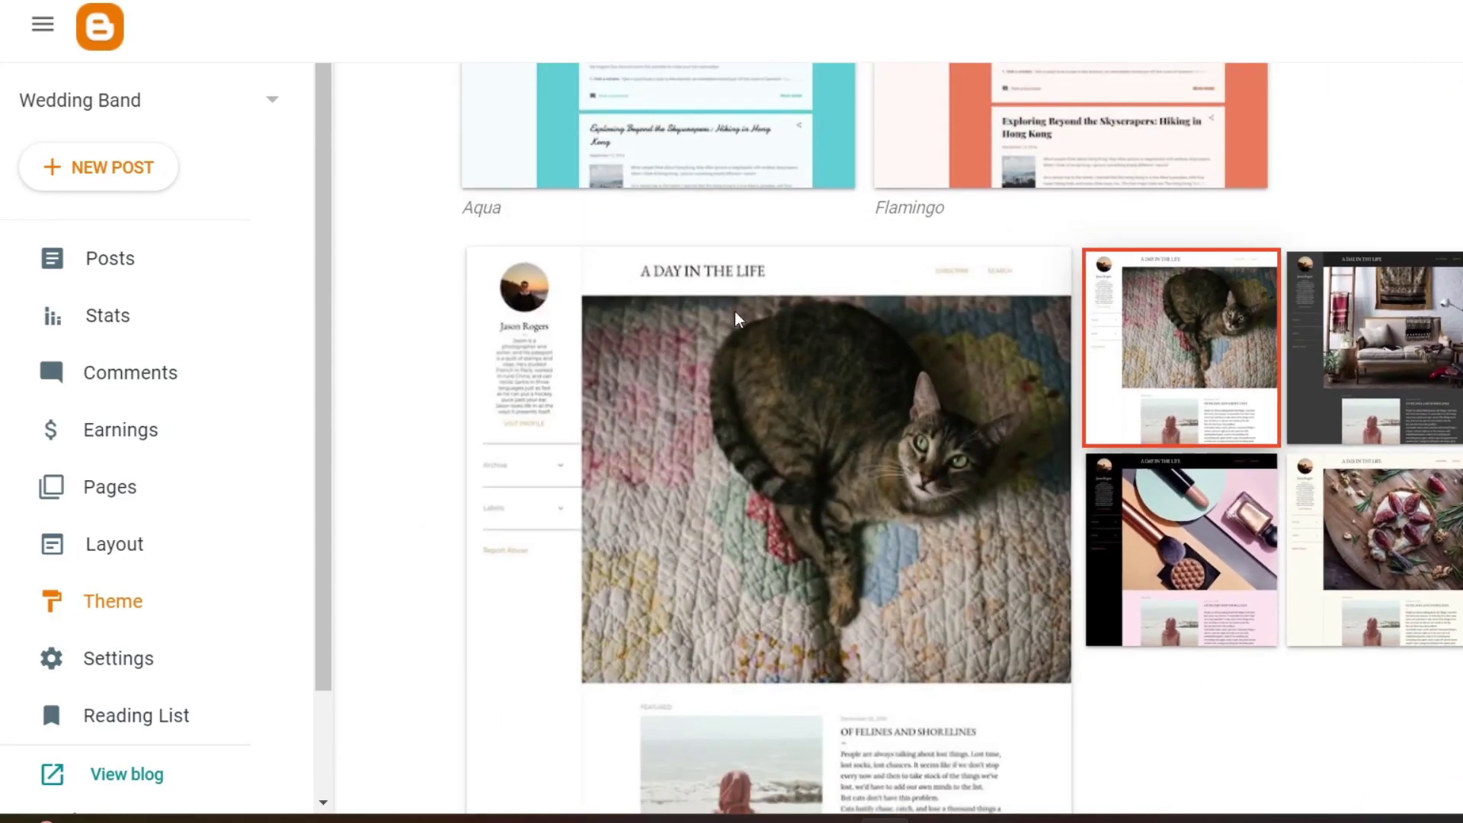
scroll(963, 421, "down", 6)
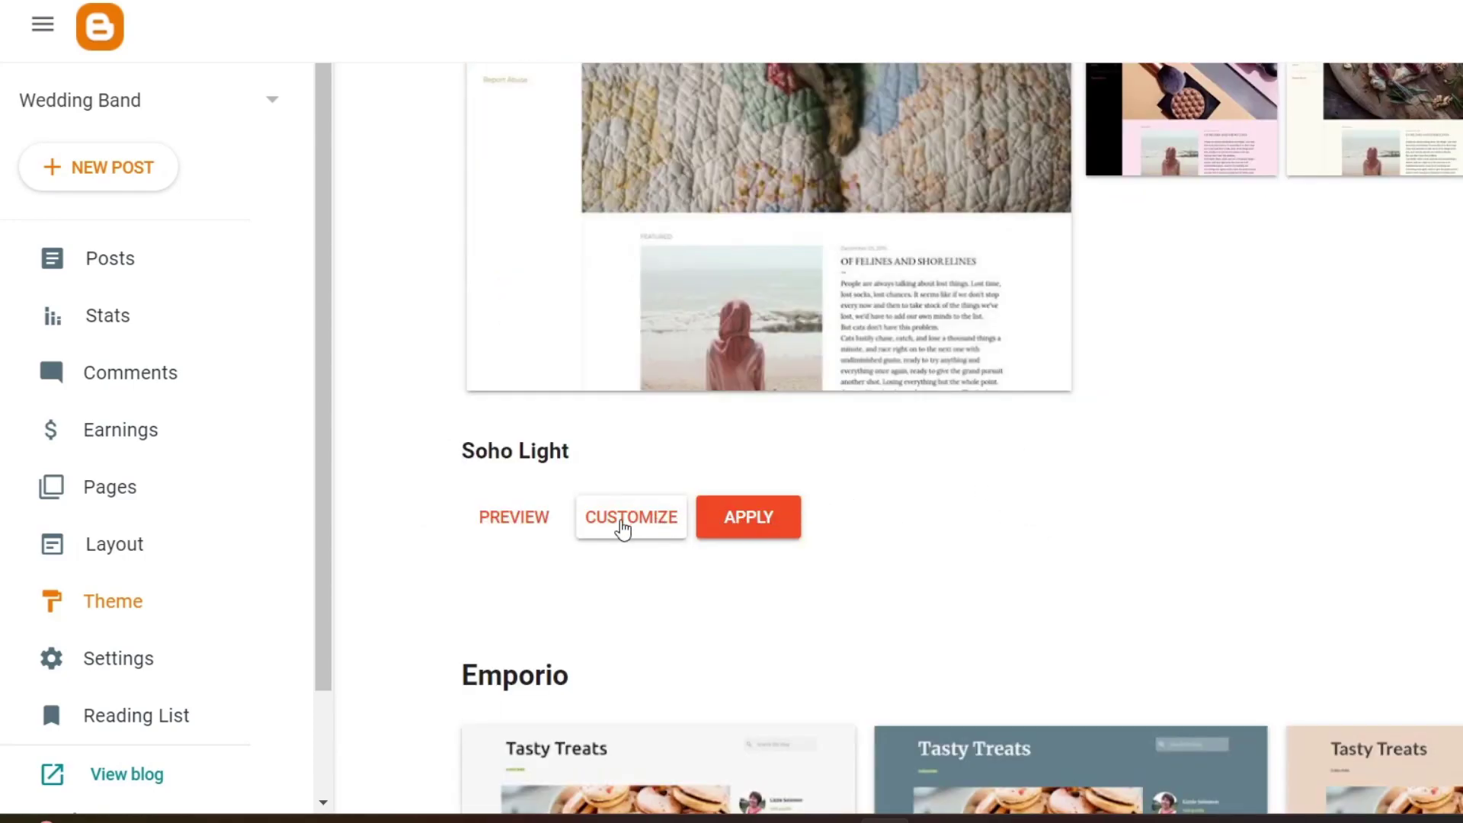
- Open the Soho Light customizer and browse its colour and advanced styling options without changing them
left_click(661, 518)
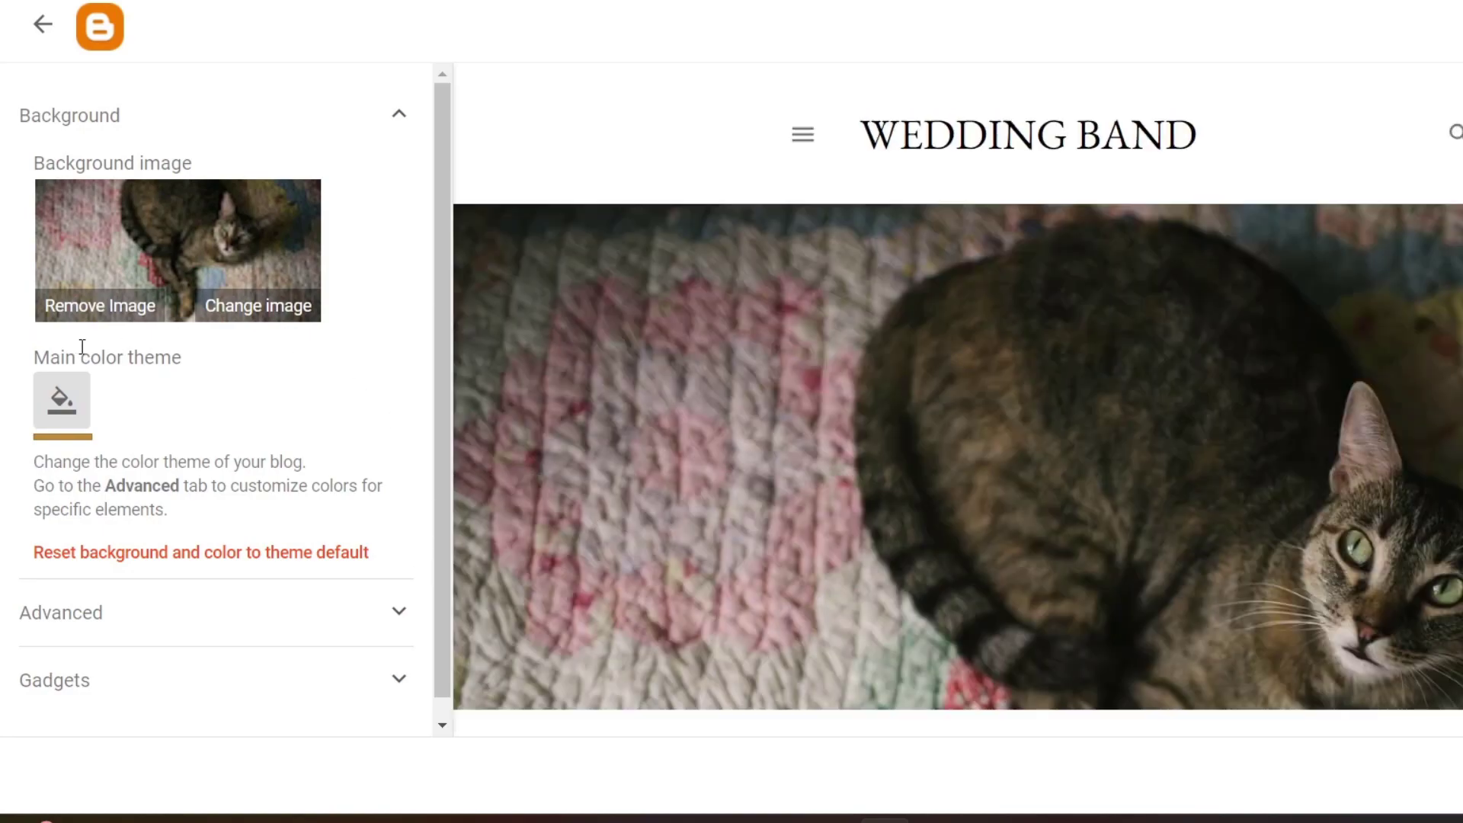
left_click(61, 398)
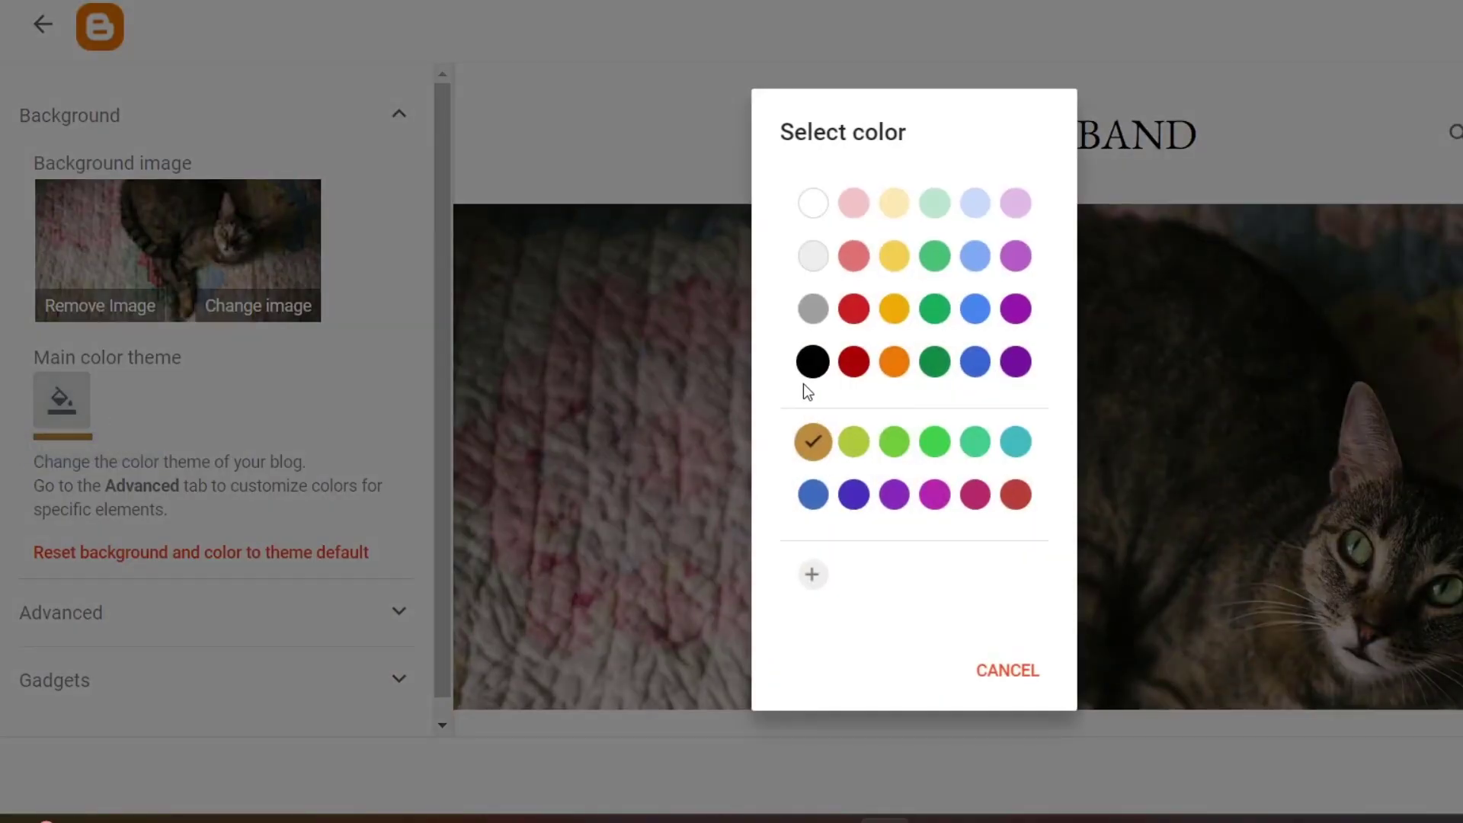
left_click(1006, 672)
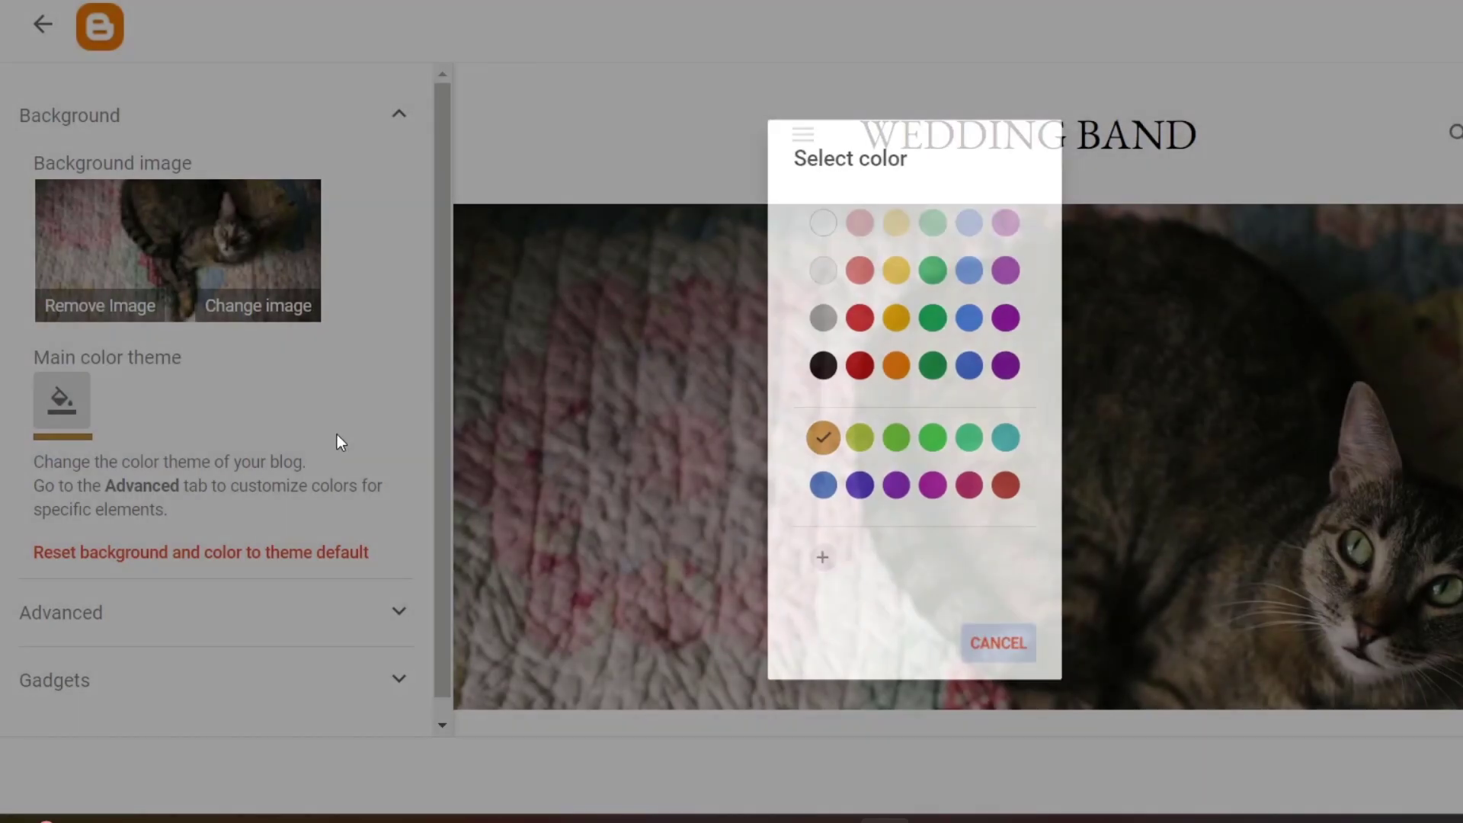
left_click(252, 596)
scroll(324, 525, "down", 5)
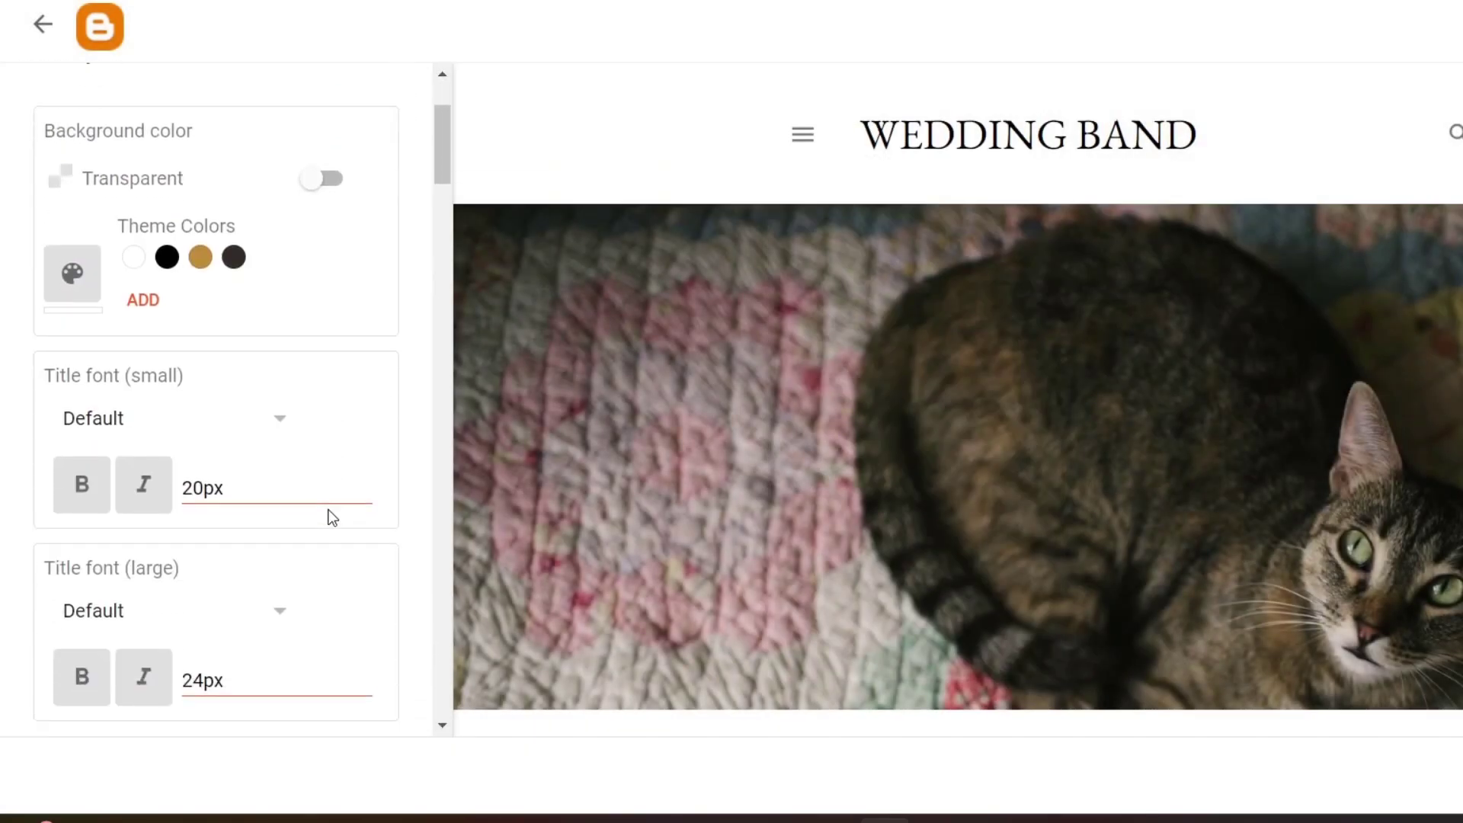
scroll(332, 518, "down", 2)
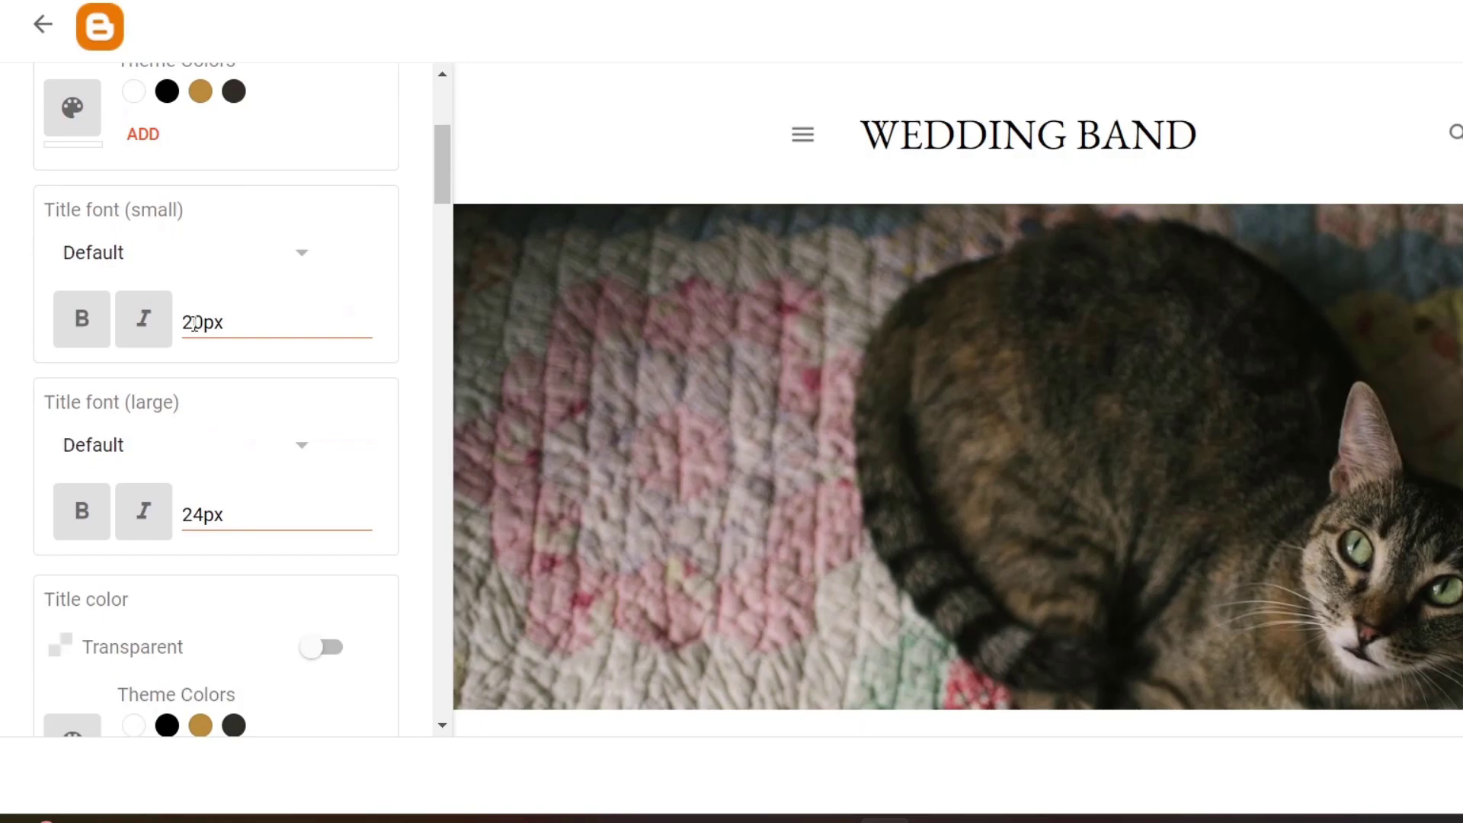
scroll(236, 477, "down", 3)
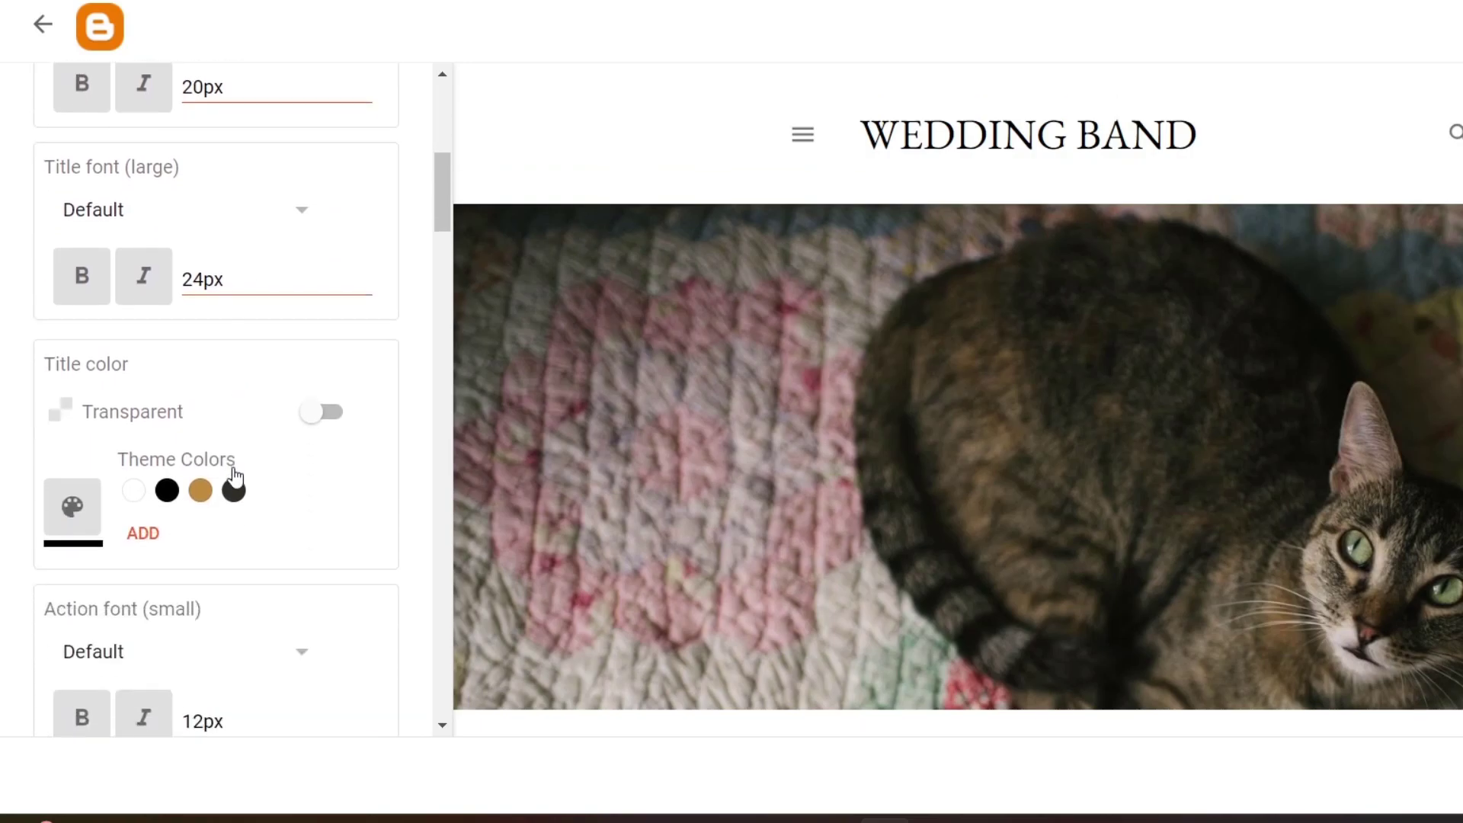
scroll(235, 492, "down", 11)
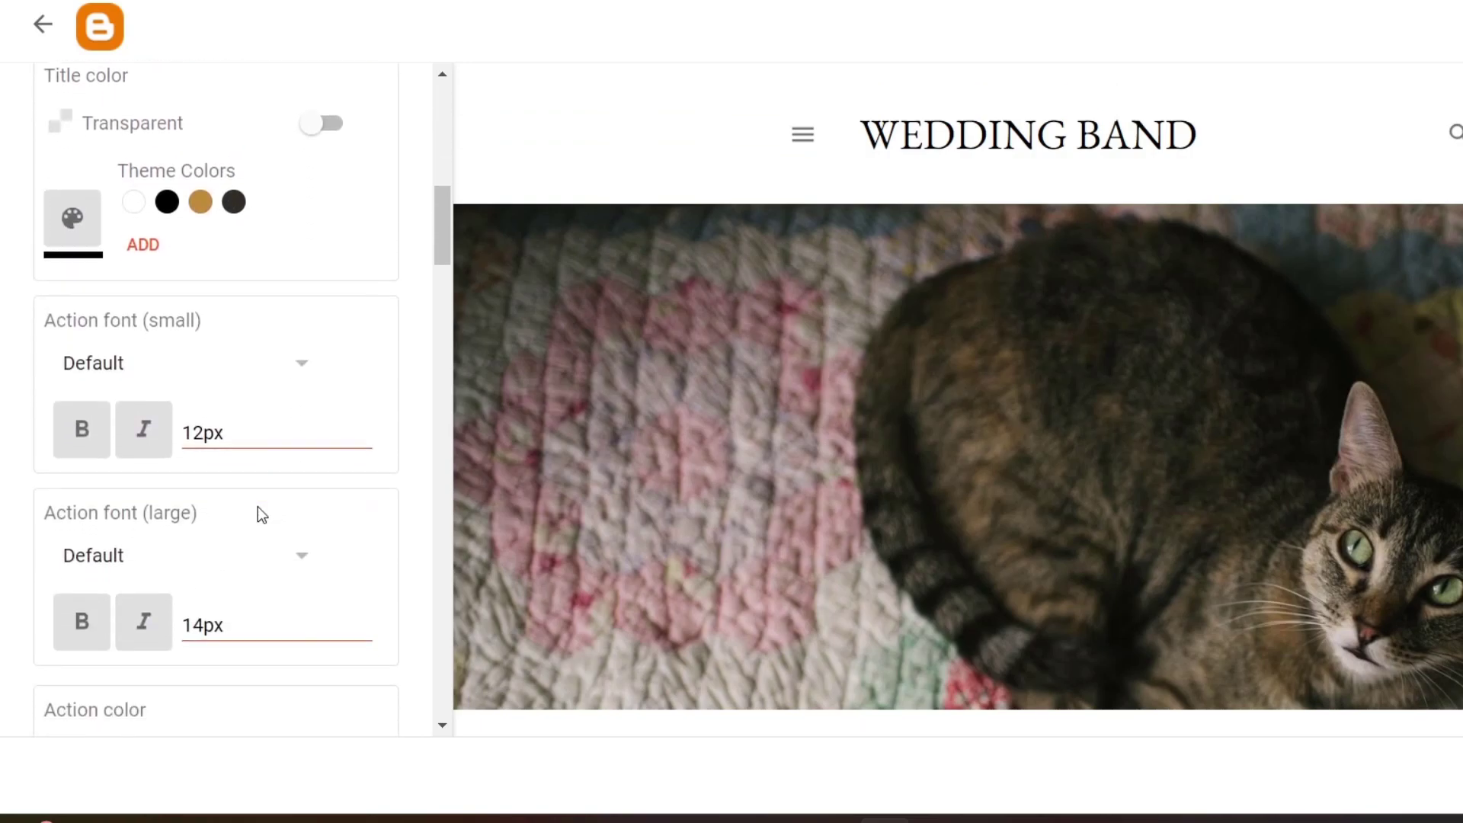
scroll(262, 510, "down", 12)
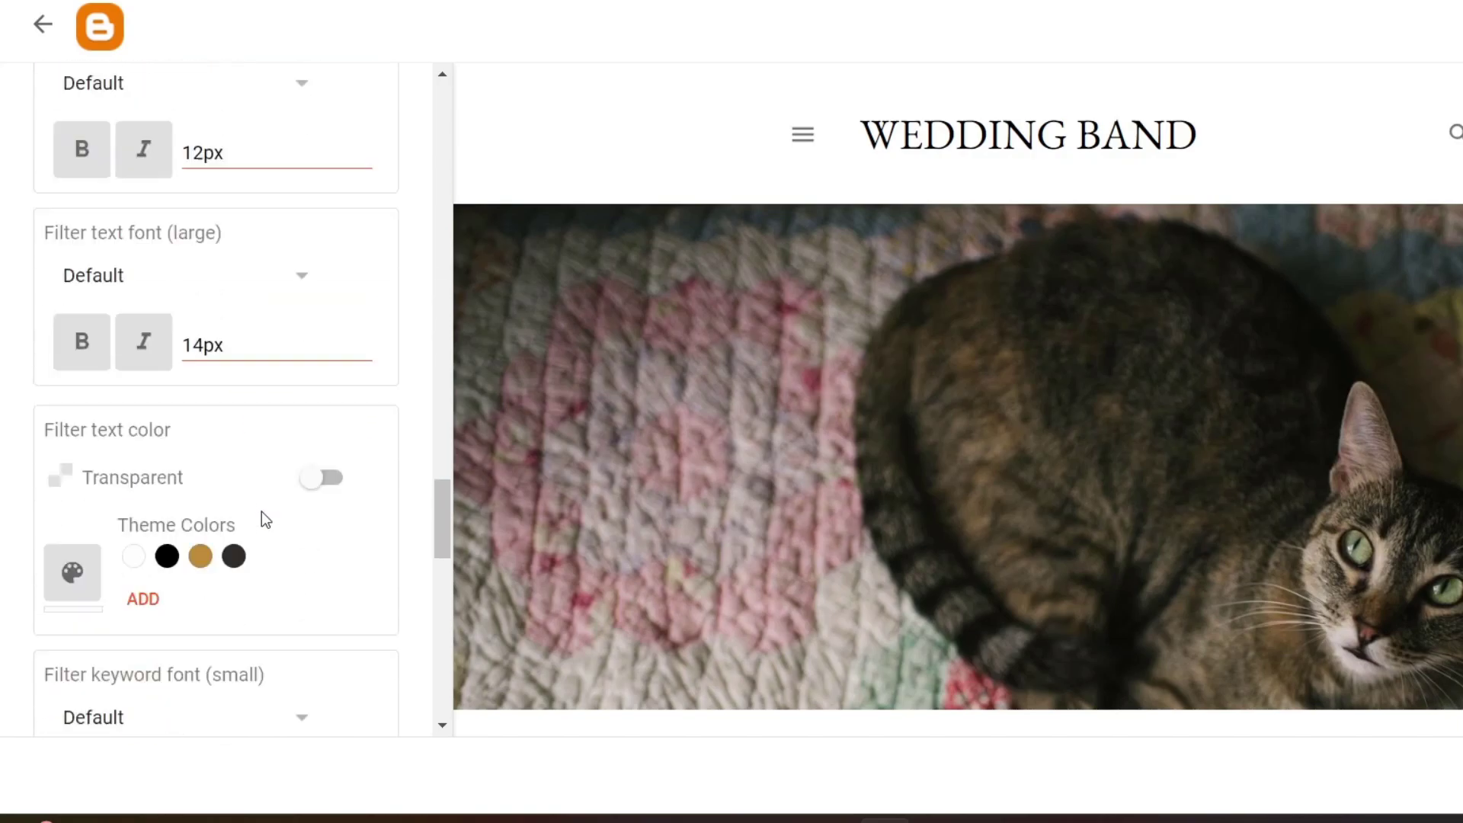
scroll(262, 507, "up", 20)
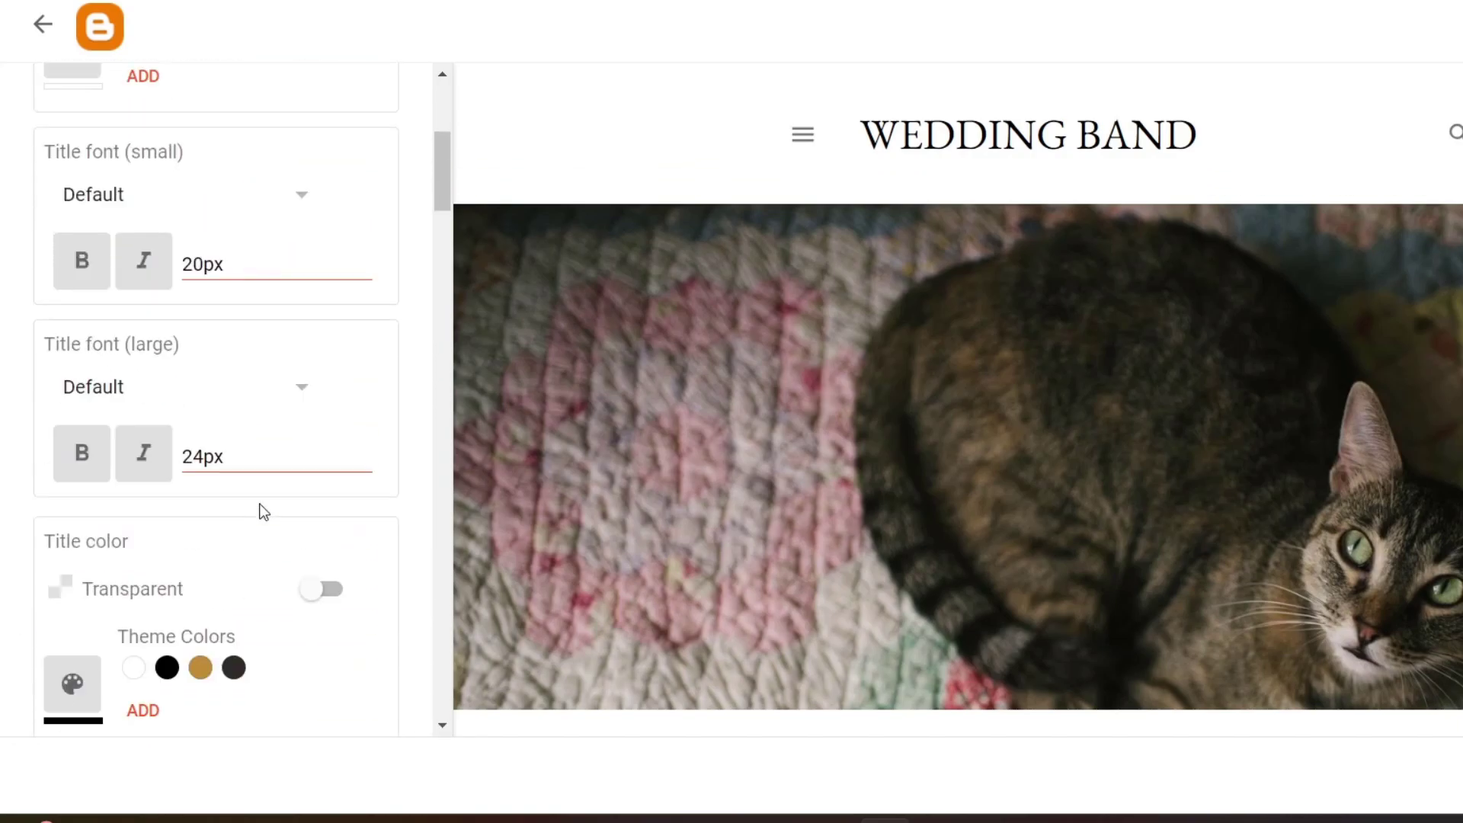
left_click(397, 195)
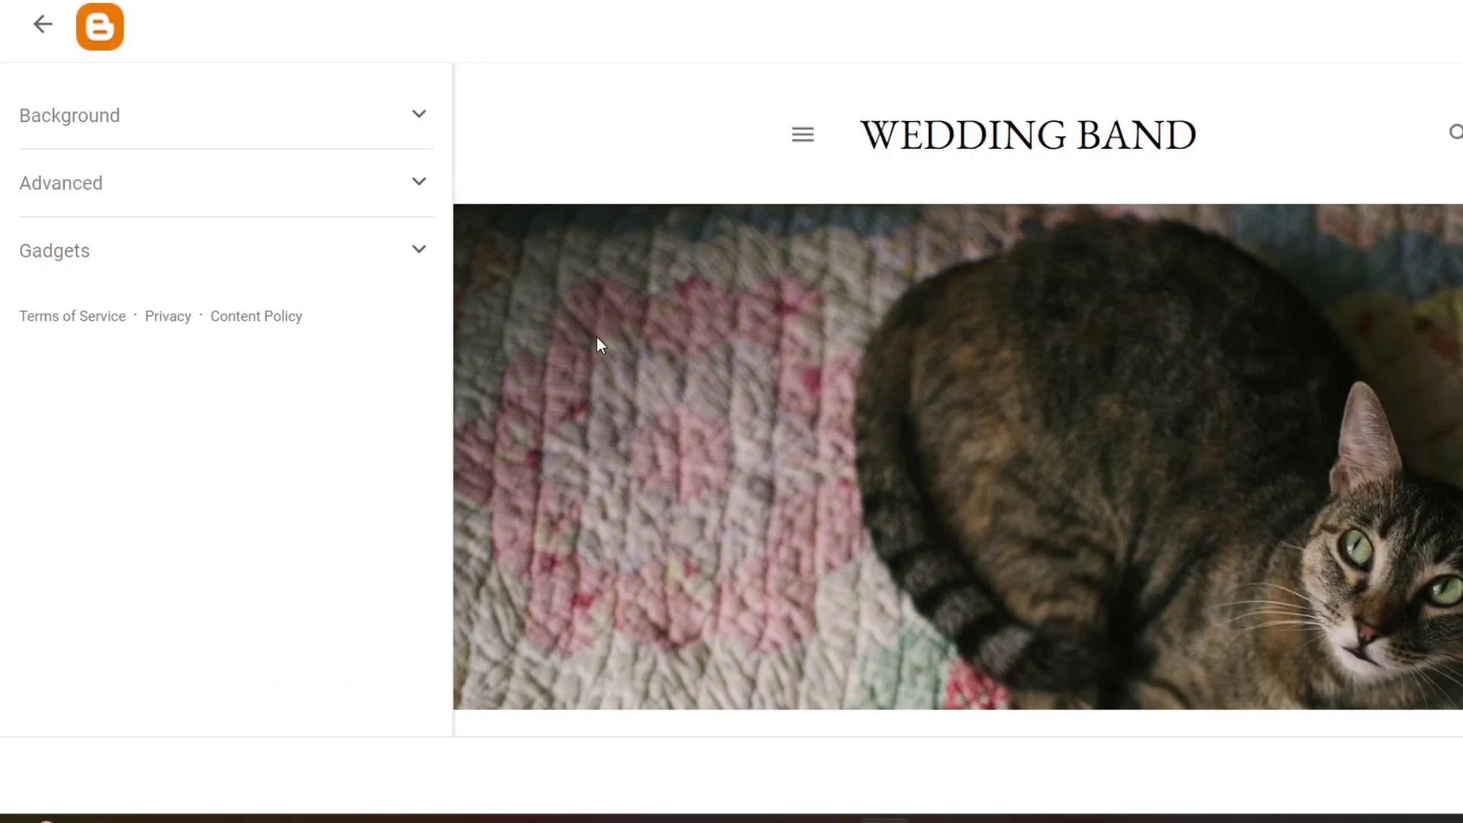
- Replace the background image with the band-on-stage photo and return to the Theme page
left_click(145, 121)
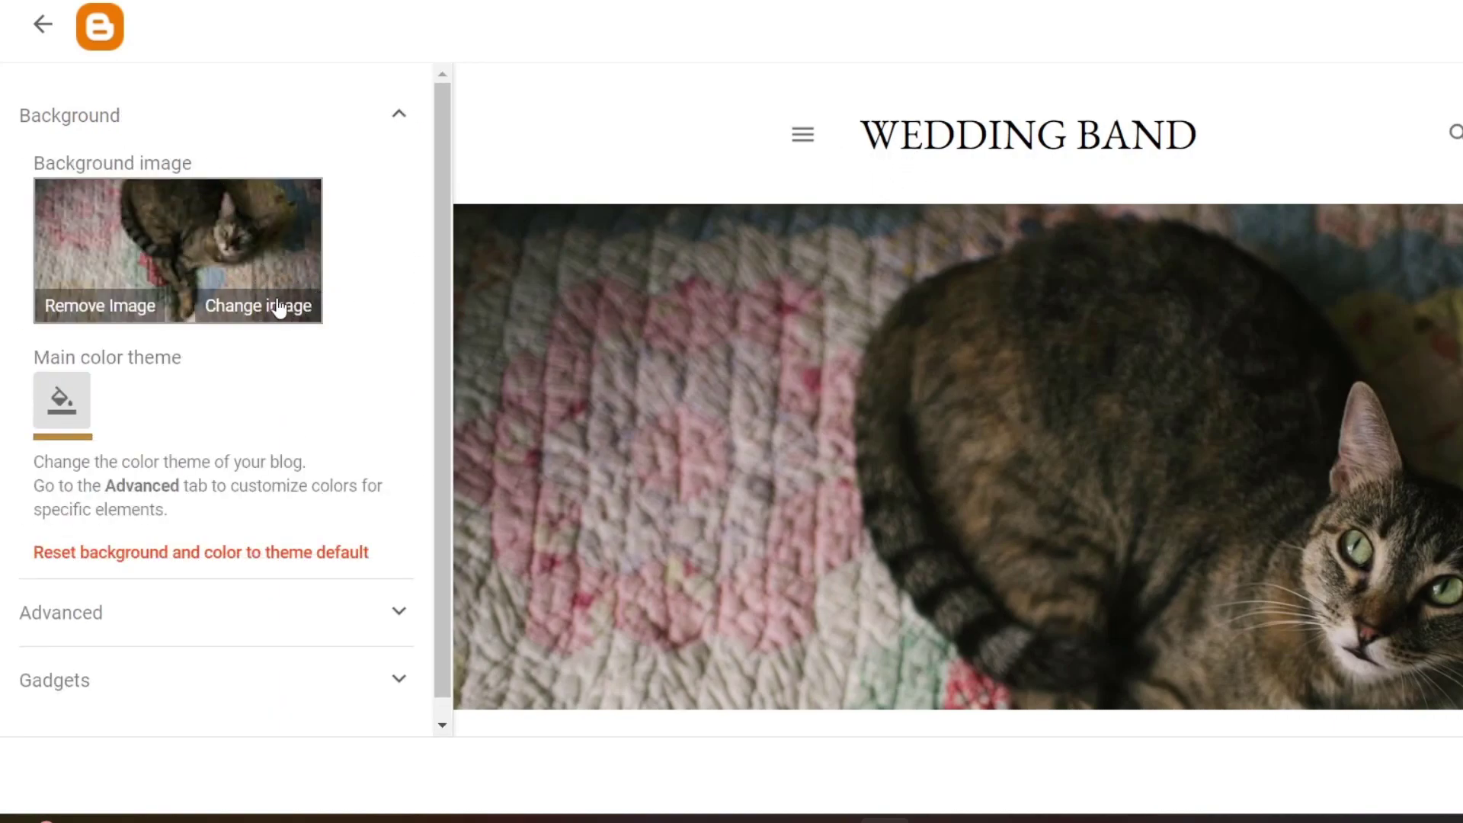
left_click(242, 318)
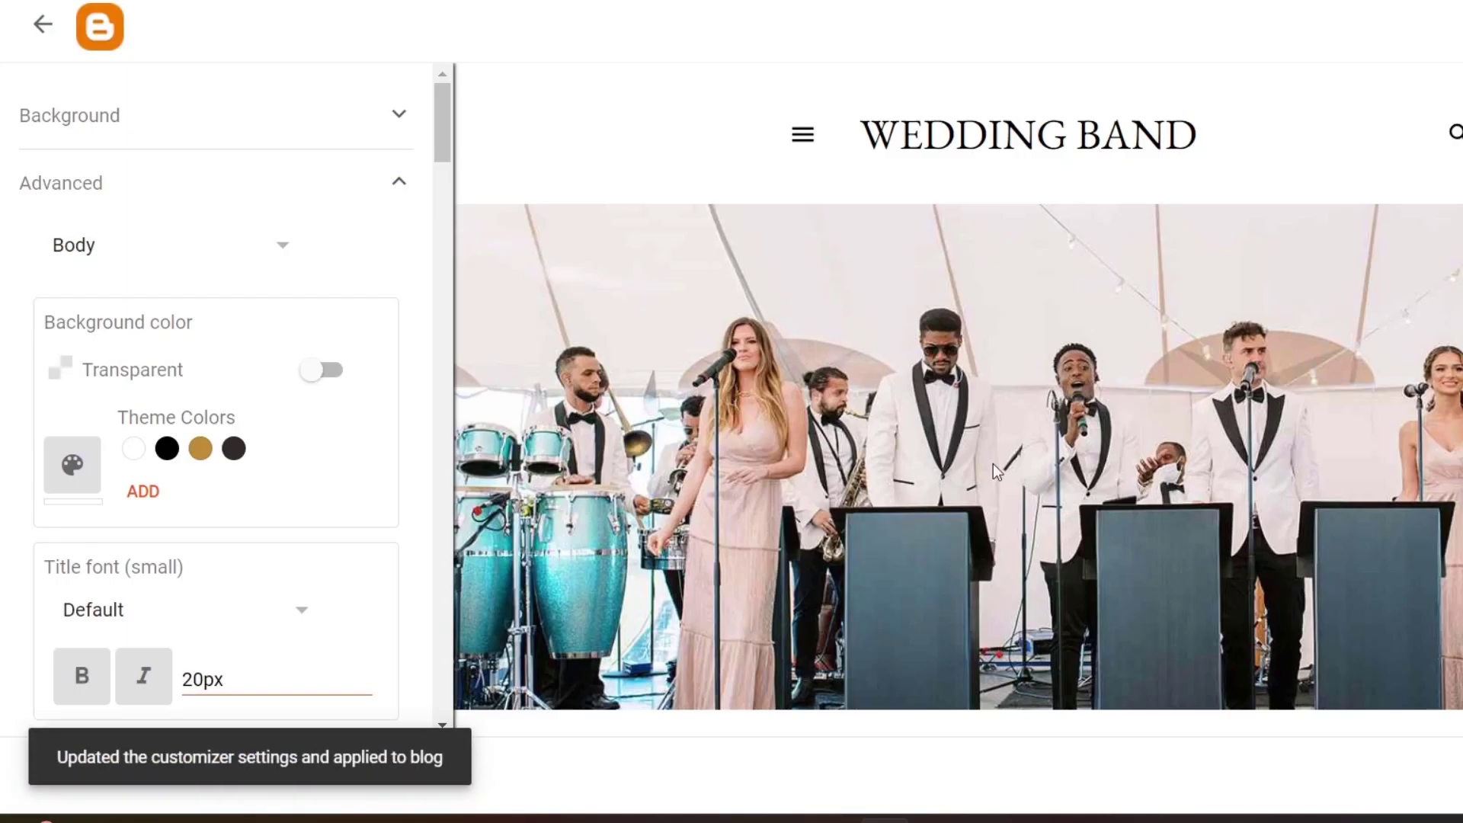
left_click(44, 35)
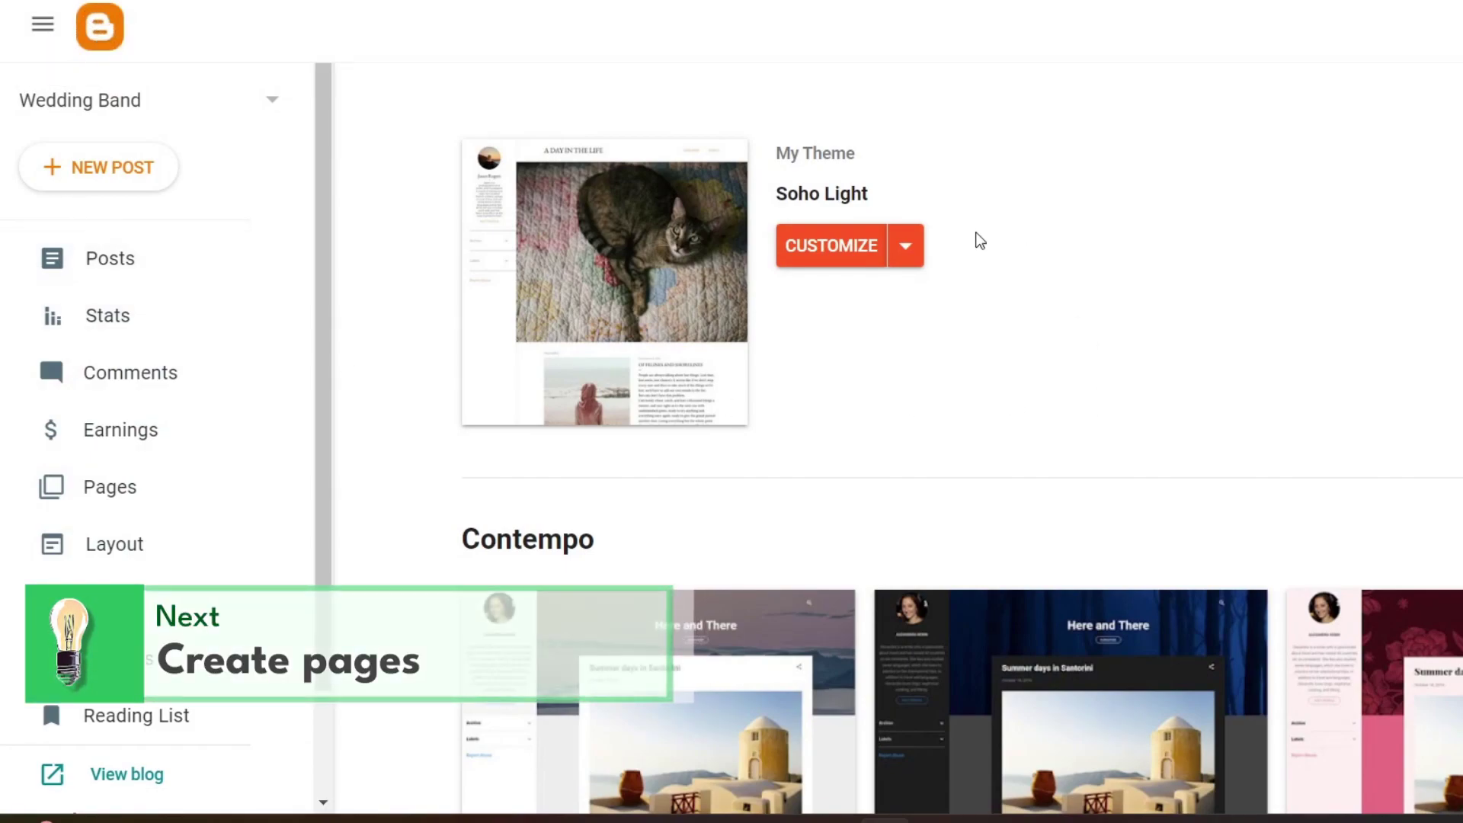
- Start a new post titled 'About Us' and move into its body to write
scroll(157, 556, "down", 2)
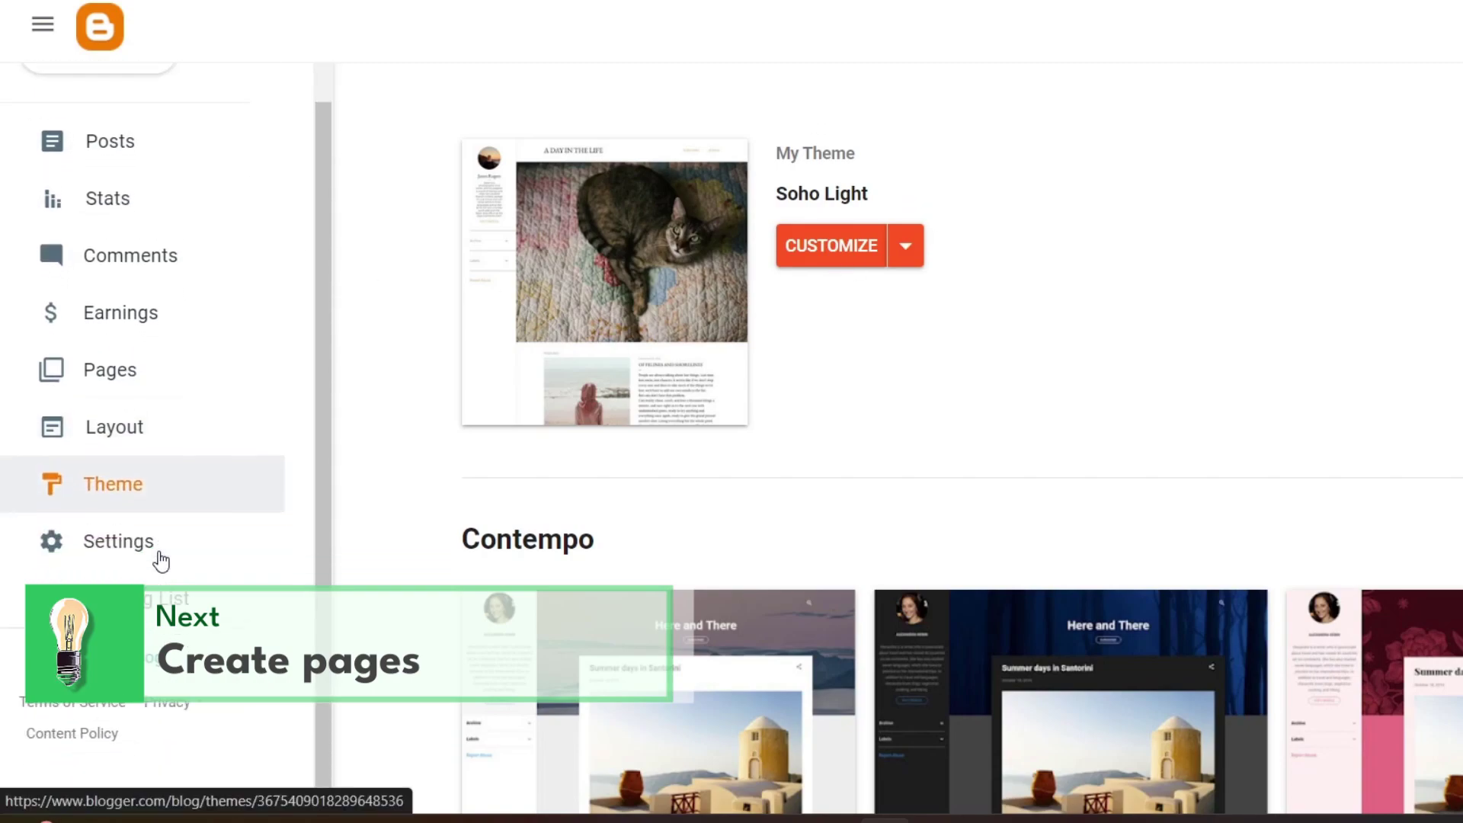
scroll(157, 556, "up", 2)
left_click(98, 182)
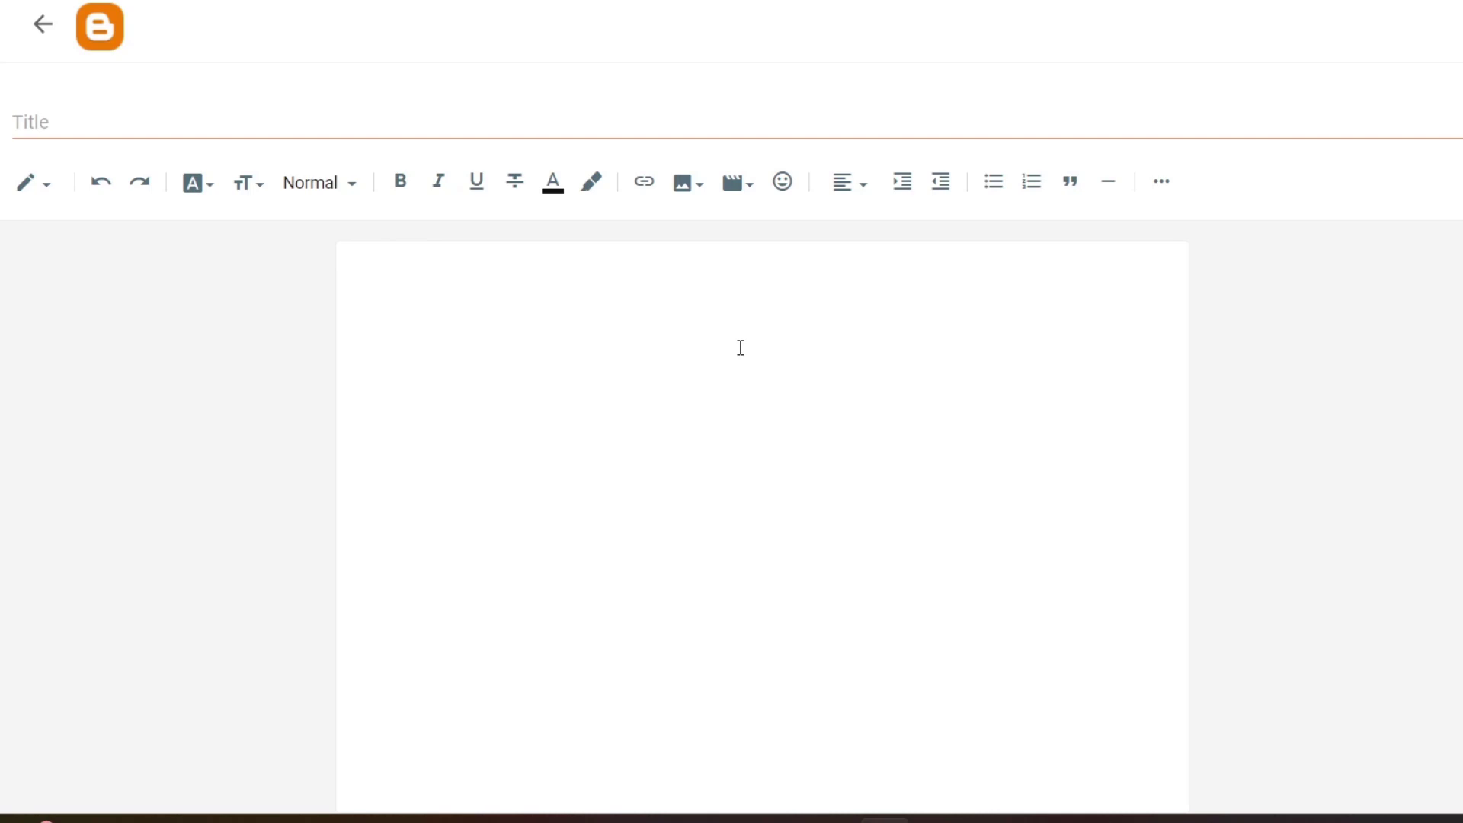
left_click(566, 330)
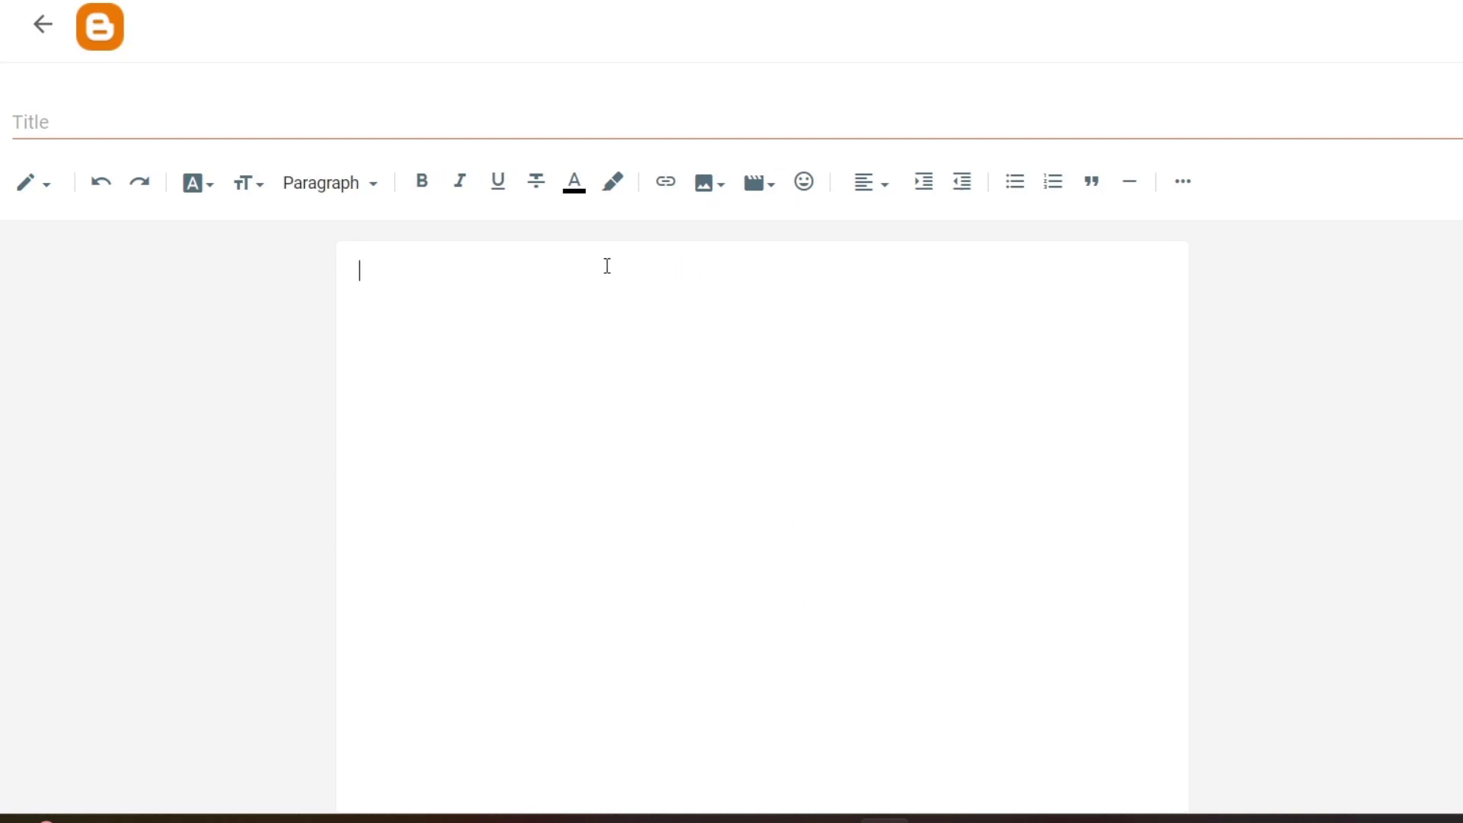
left_click(261, 113)
type("A")
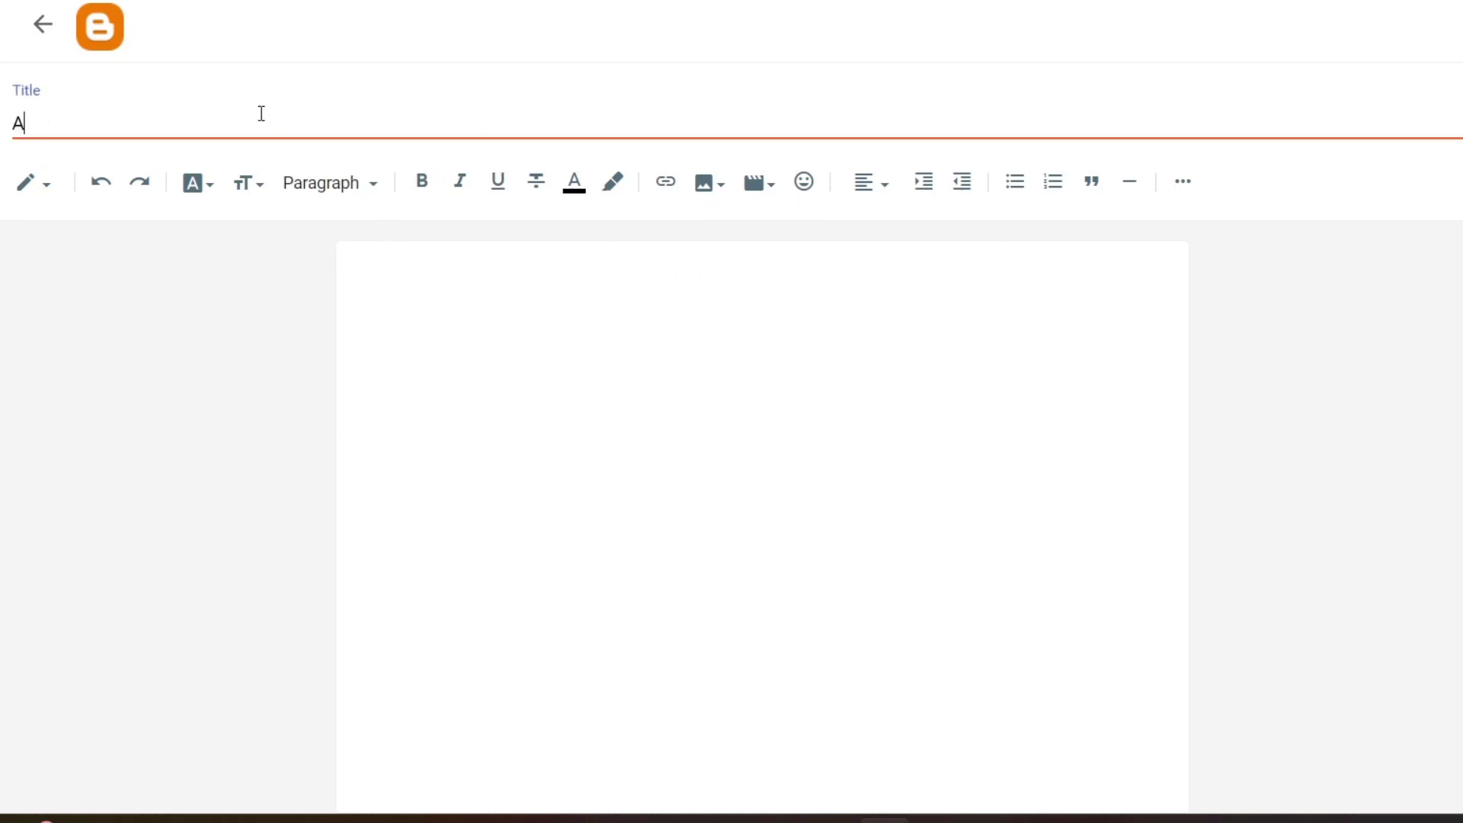
type("bout Us")
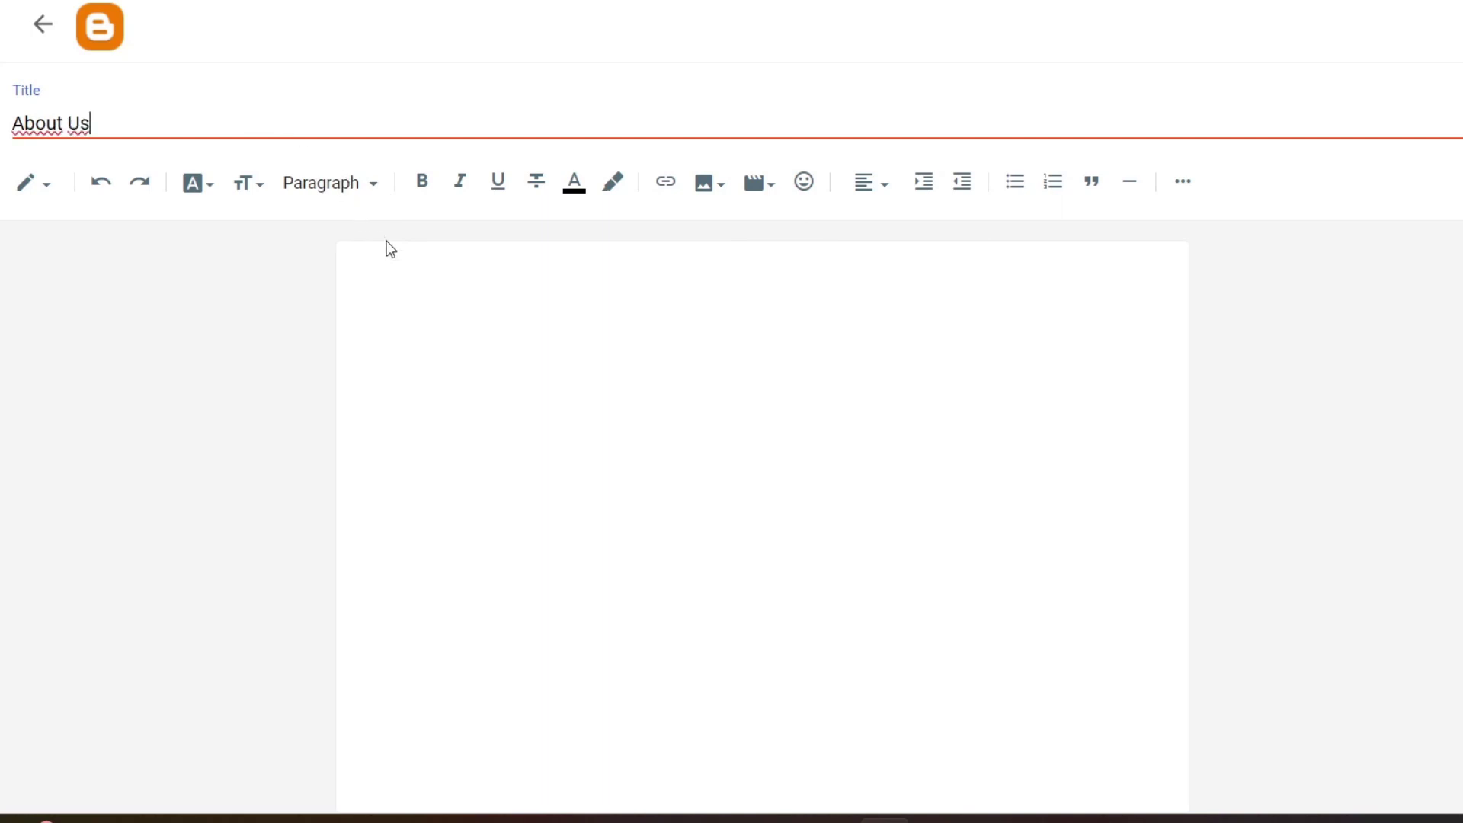
left_click(666, 482)
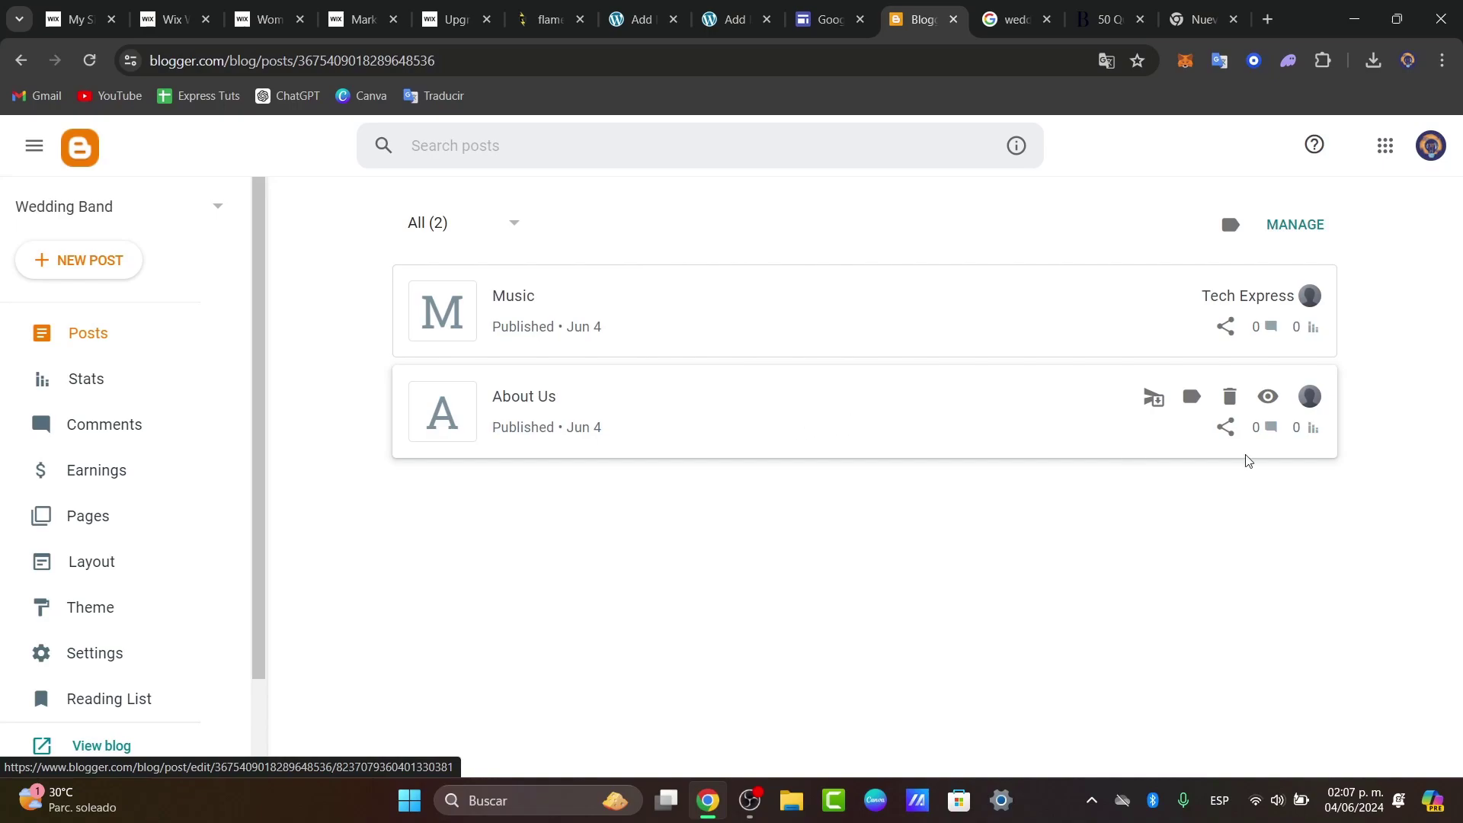
- Create a new About Us page from the Pages screen and publish it, confirming the prompt
left_click(1288, 225)
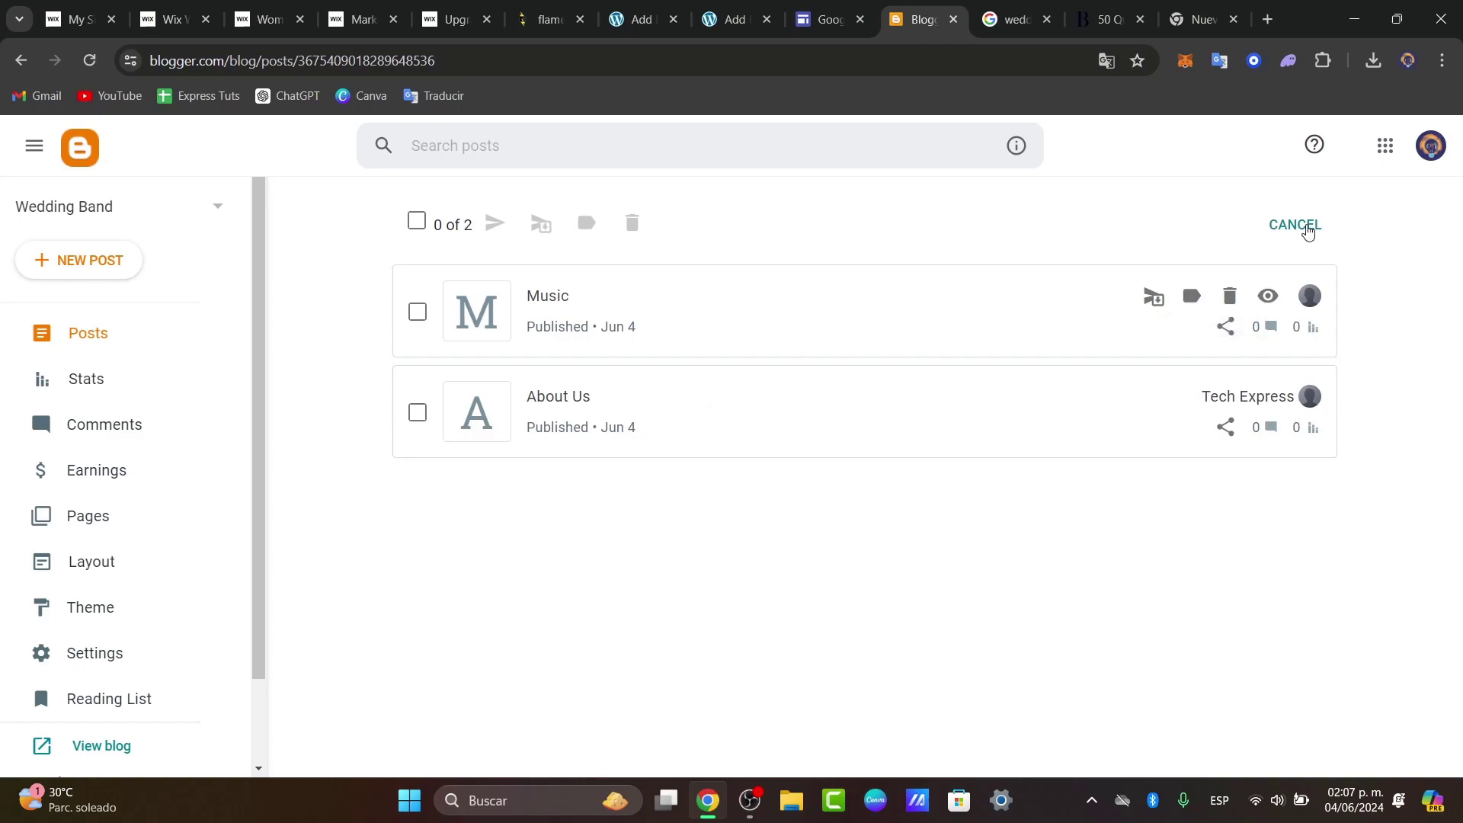
left_click(1300, 225)
left_click(106, 518)
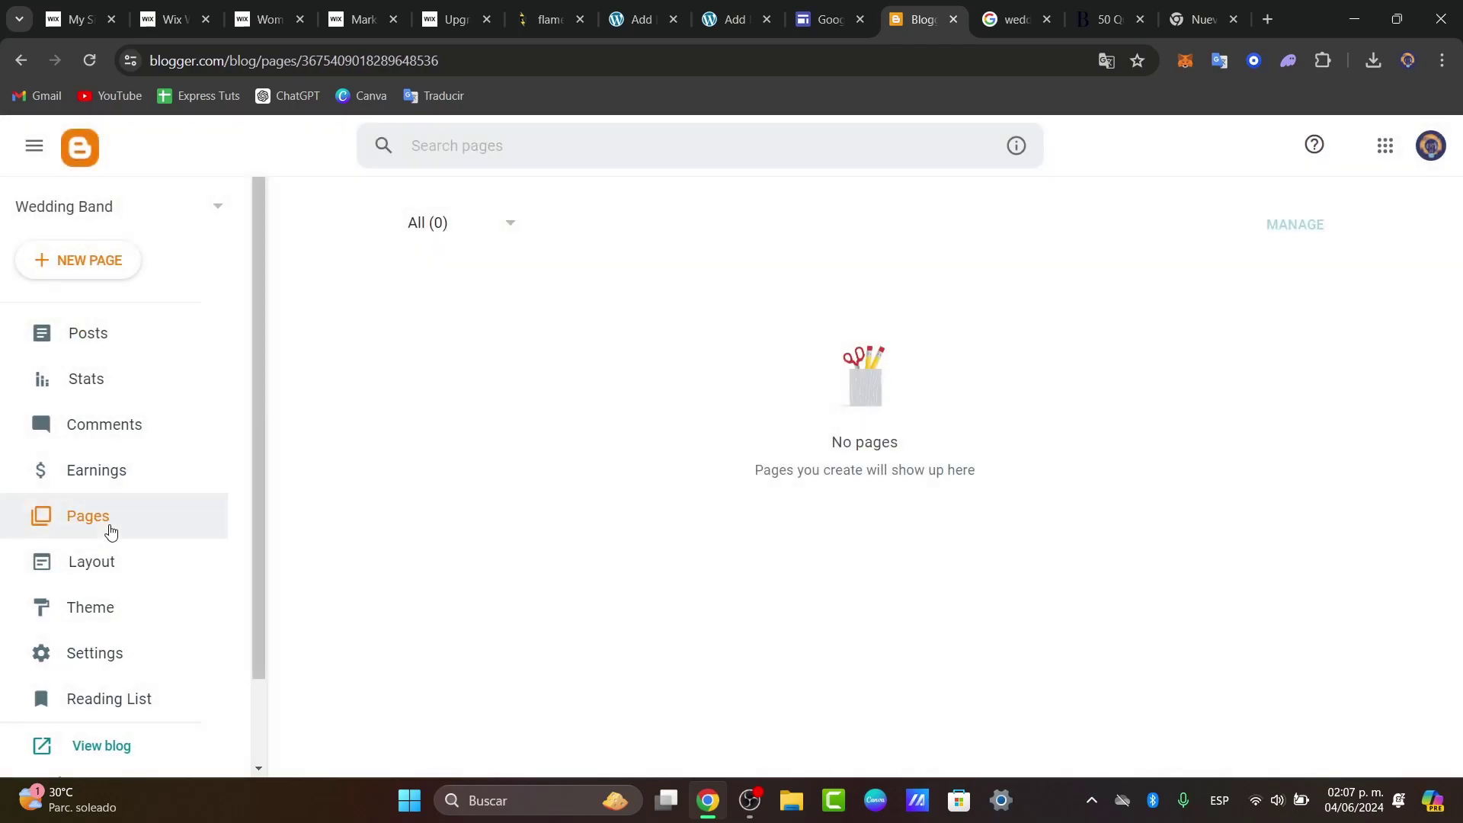
left_click(106, 263)
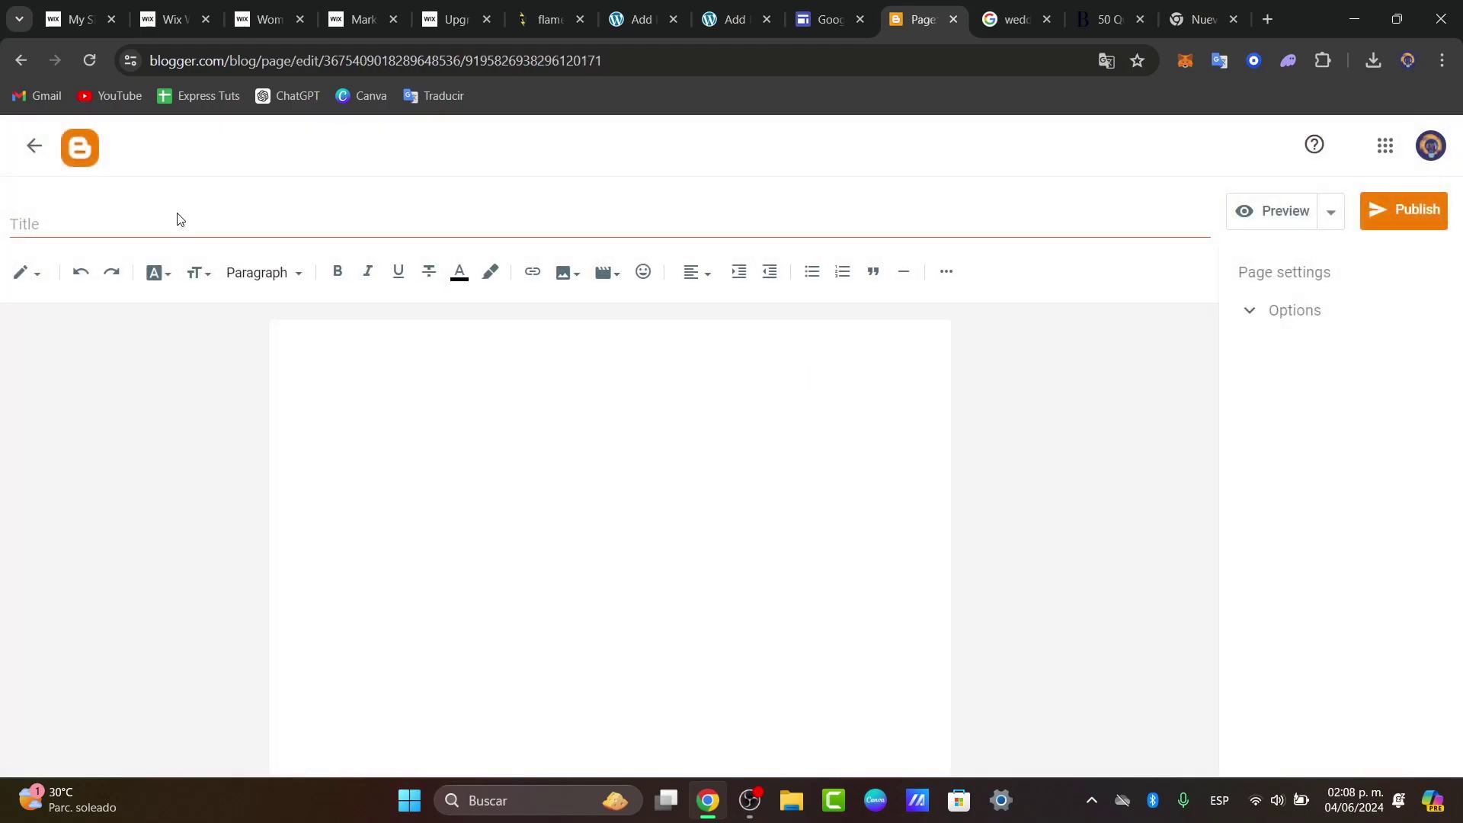
type("About Us")
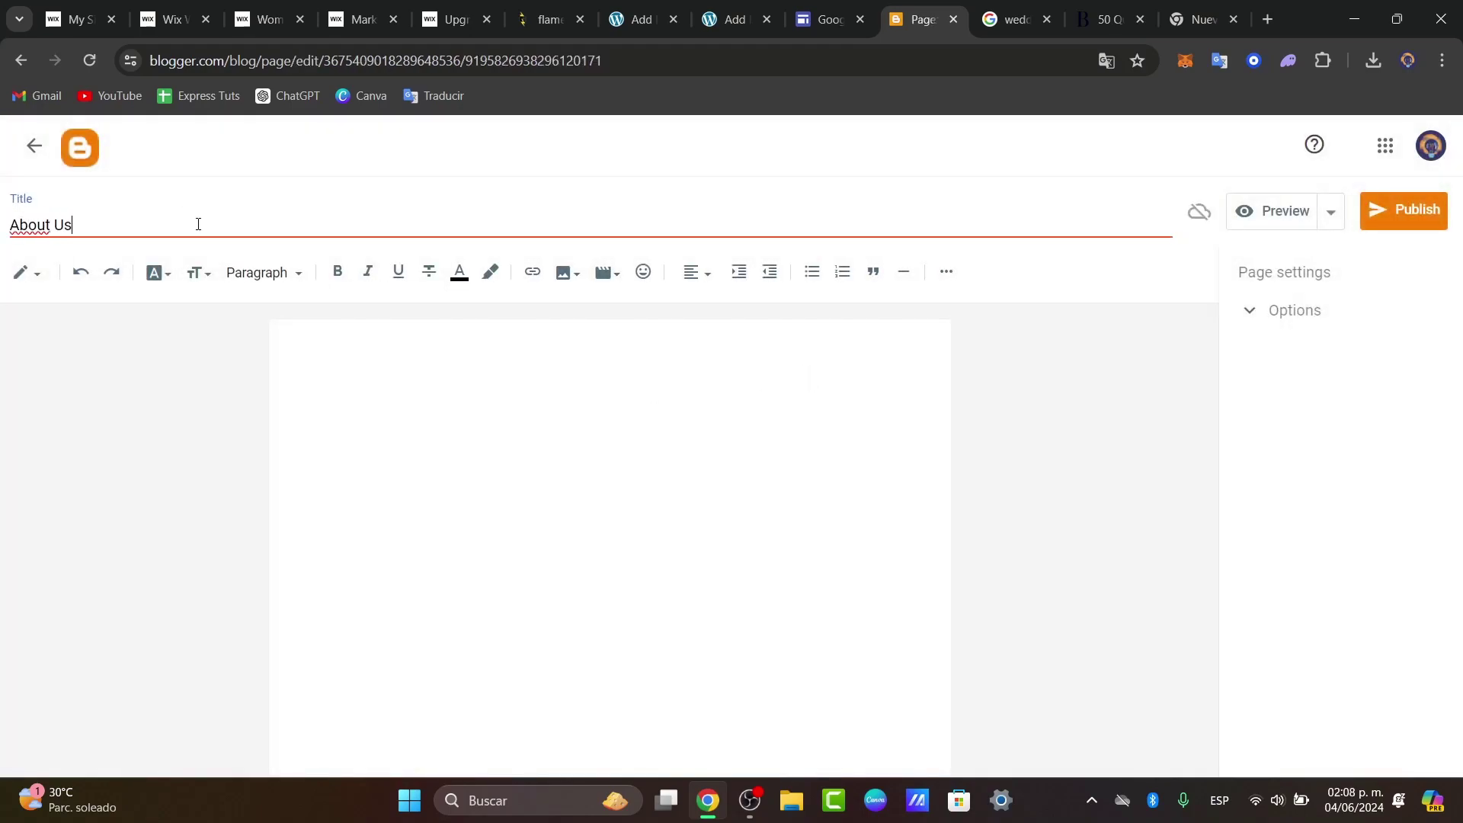
left_click(1422, 223)
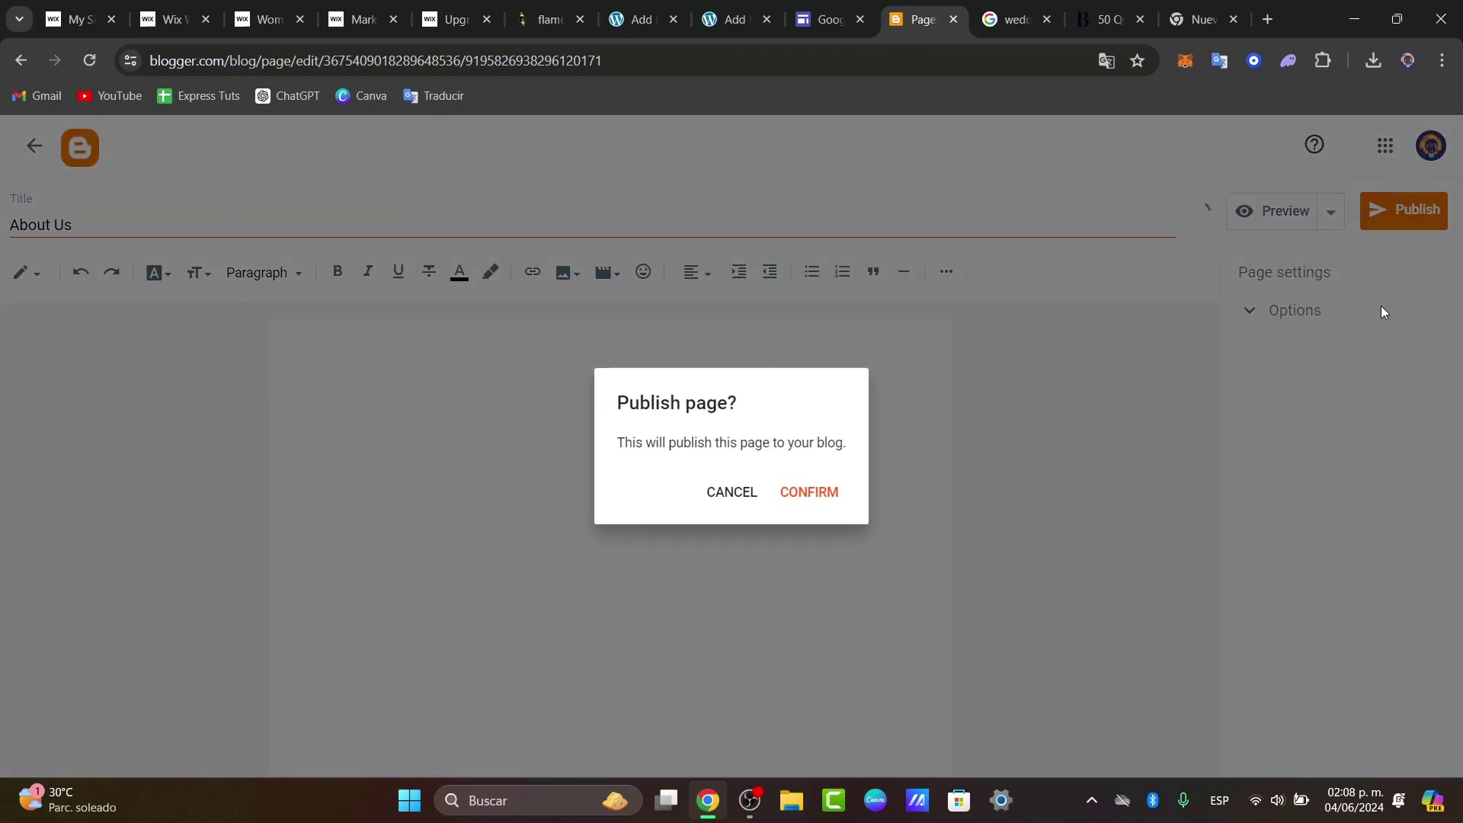
left_click(810, 492)
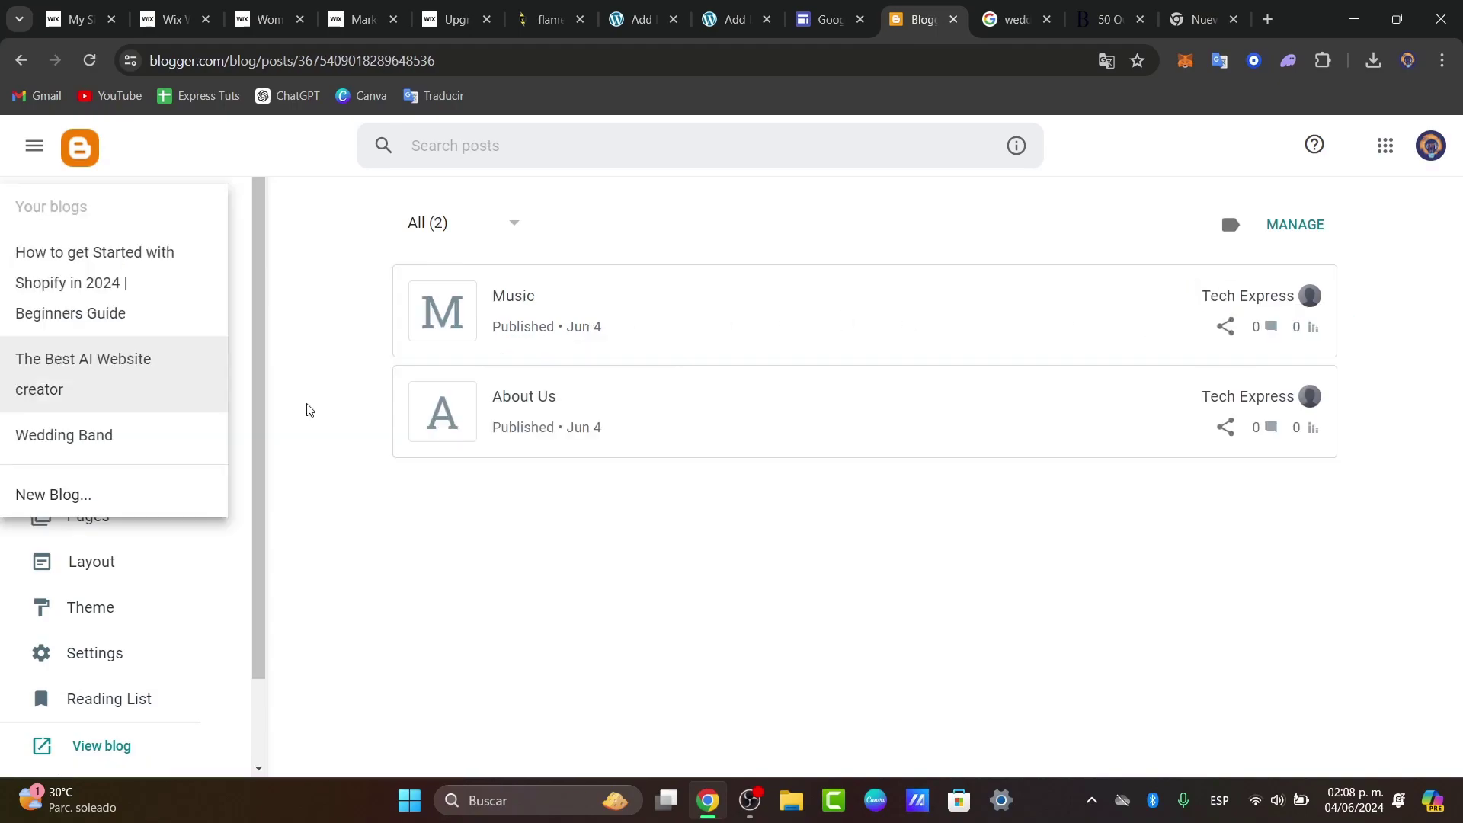
- Show the Posts list in manage mode and close the three leftover browser tabs
left_click(1337, 192)
left_click(1311, 227)
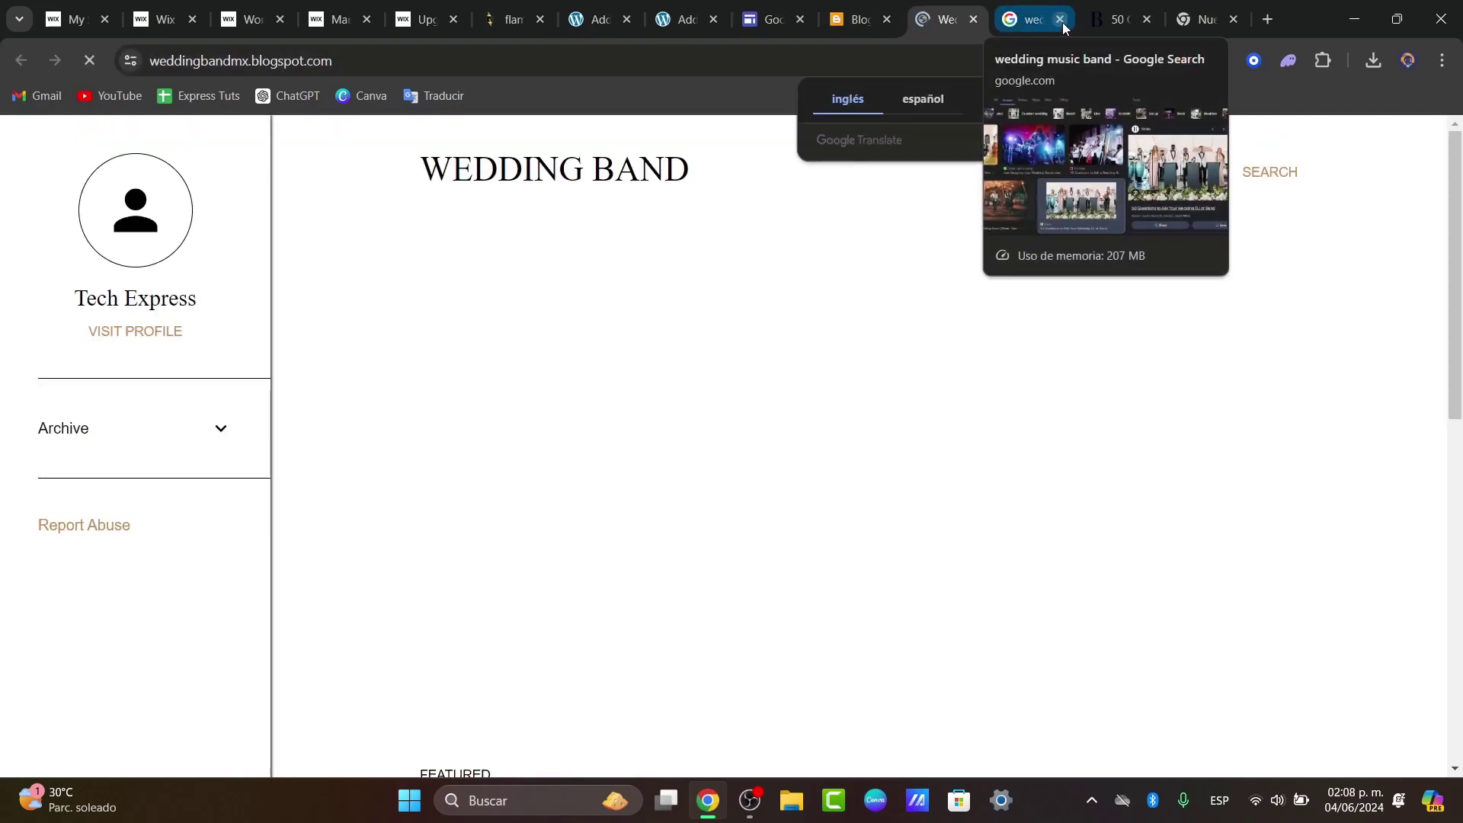
left_click(1061, 20)
left_click(1061, 19)
left_click(1062, 21)
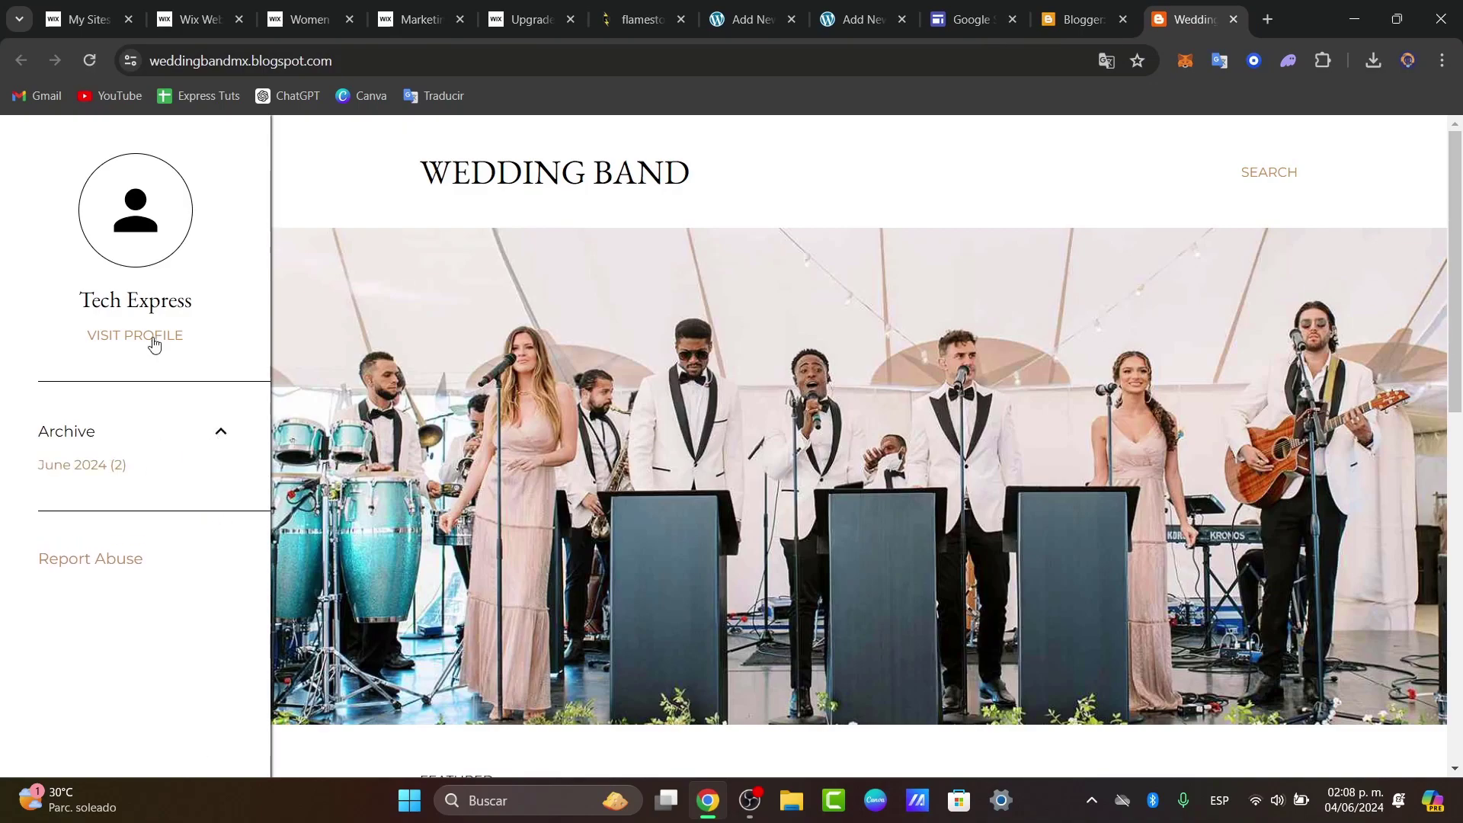
- Scroll through the live blog's band photo and posts, then return to the Blogger dashboard
scroll(771, 425, "down", 5)
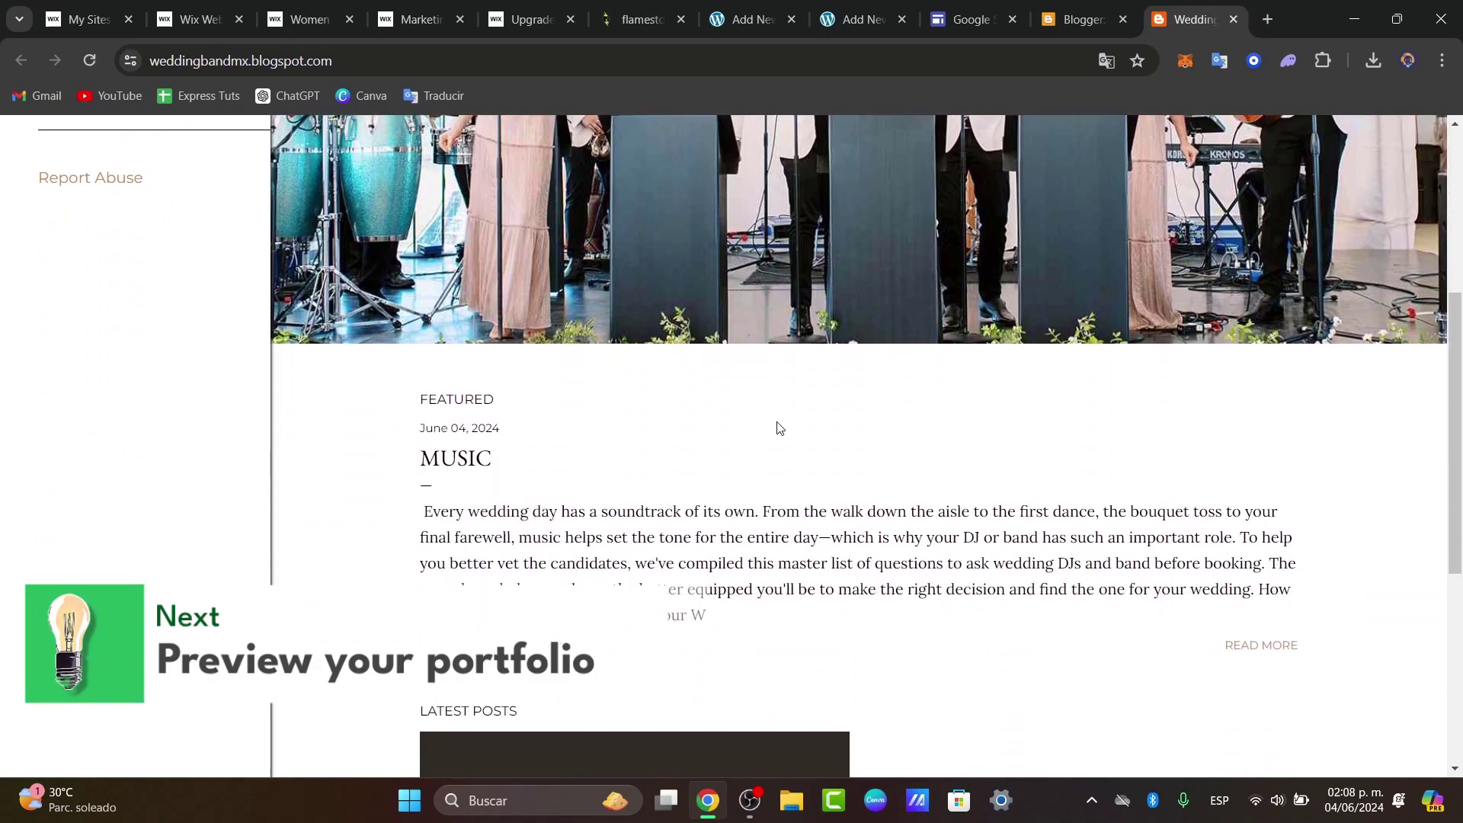
scroll(779, 428, "down", 4)
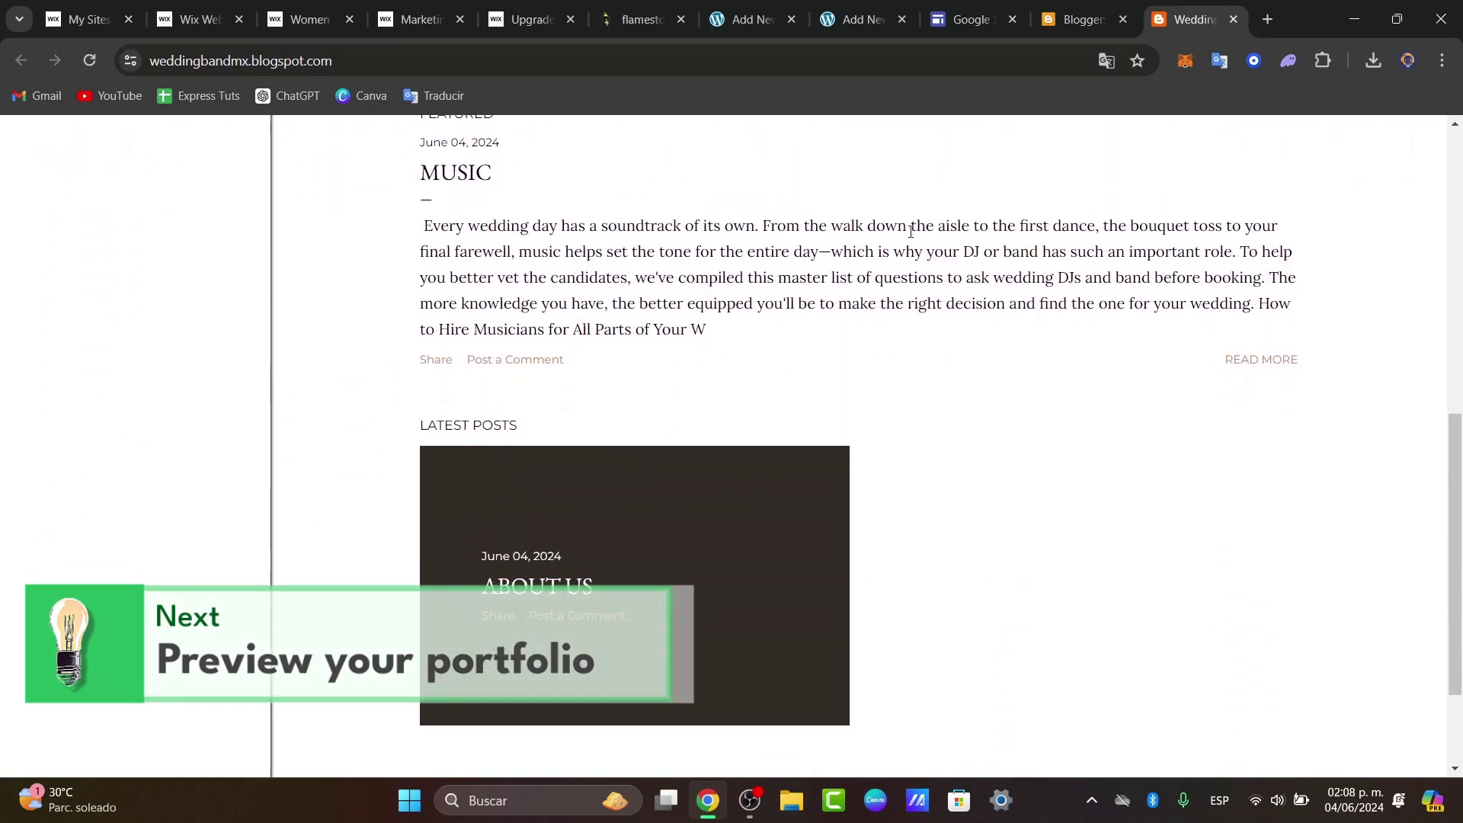
scroll(936, 426, "down", 2)
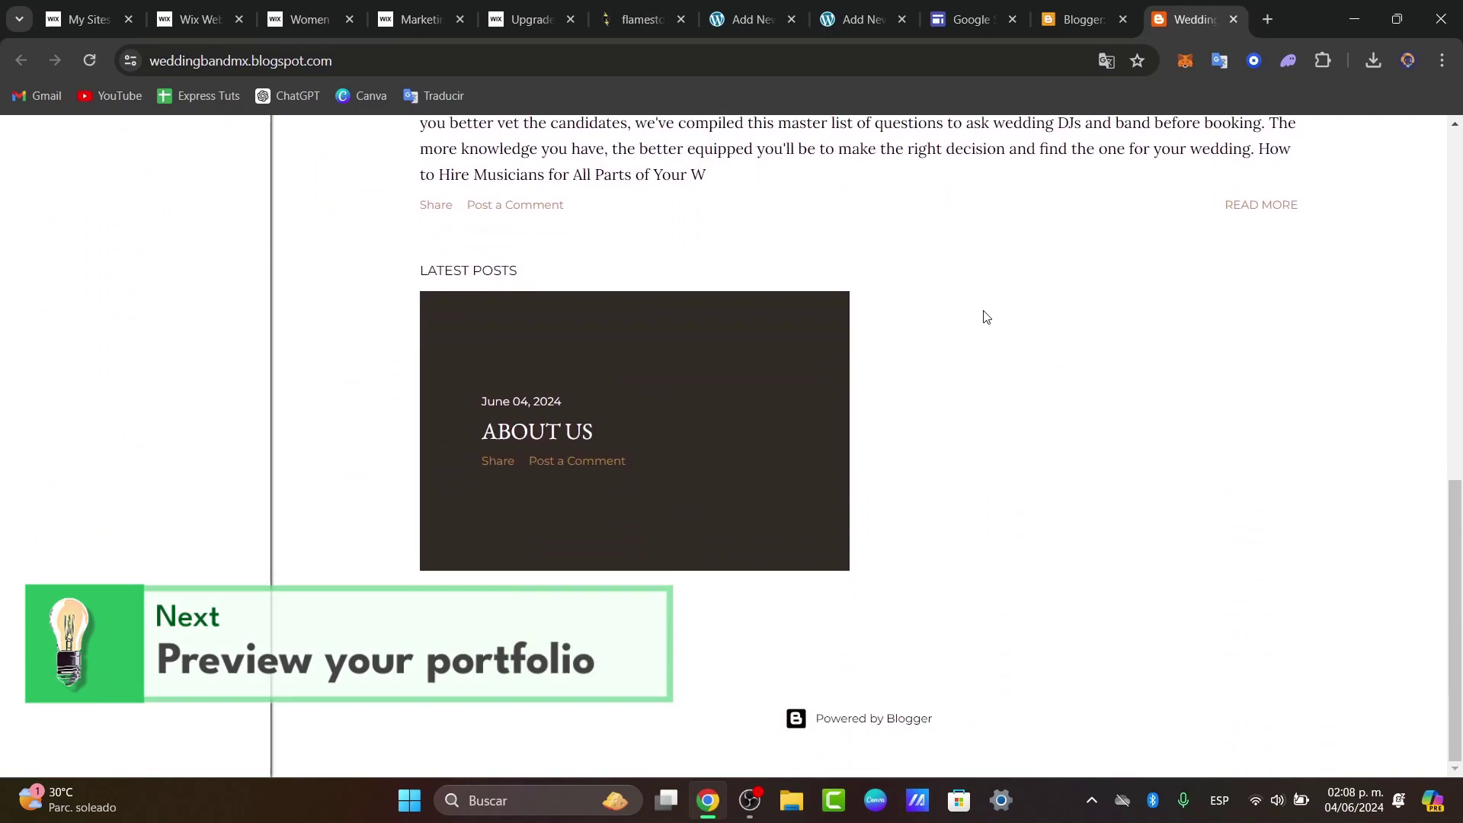
scroll(914, 458, "up", 12)
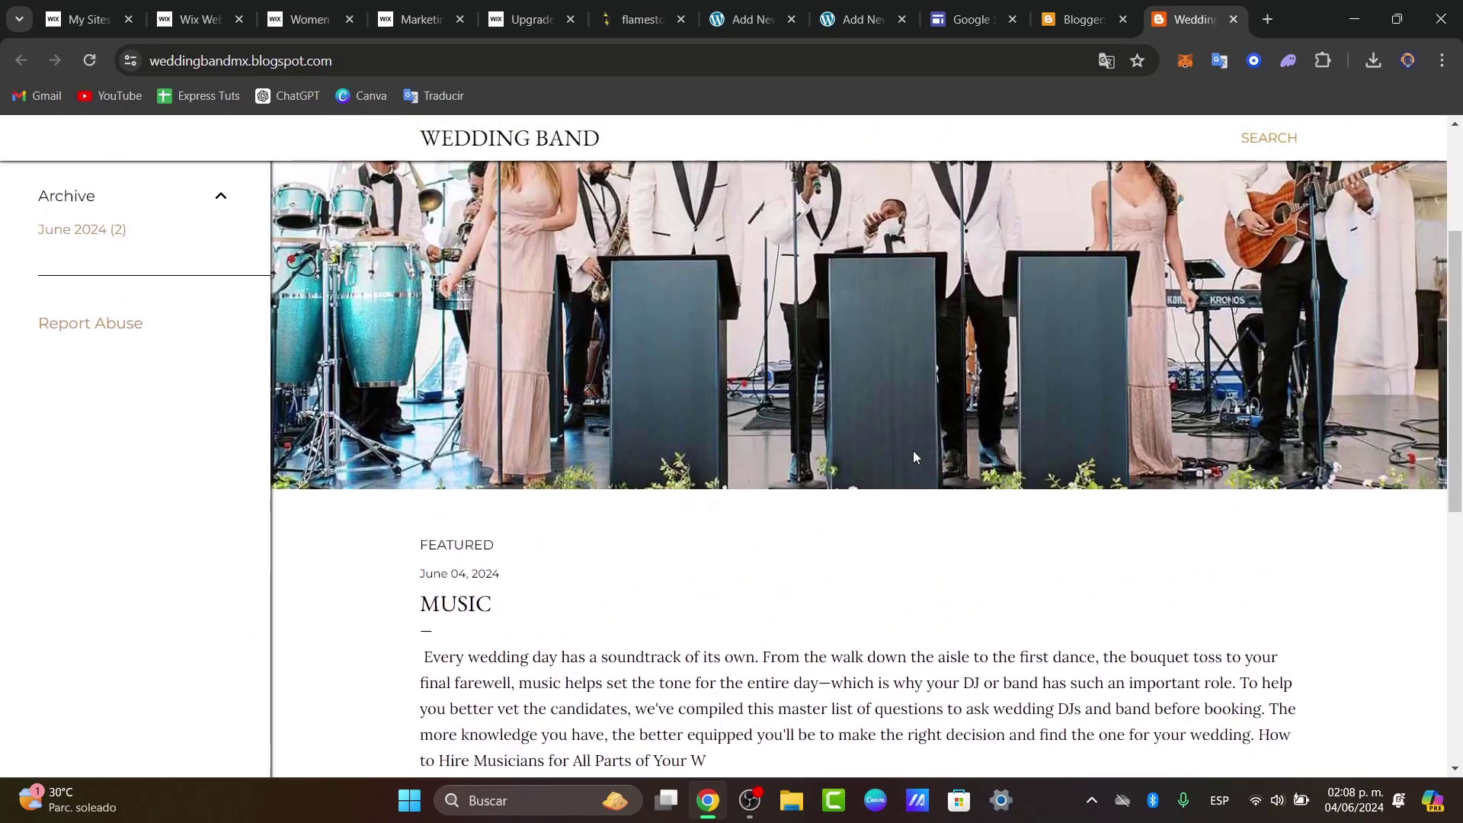
scroll(917, 456, "down", 8)
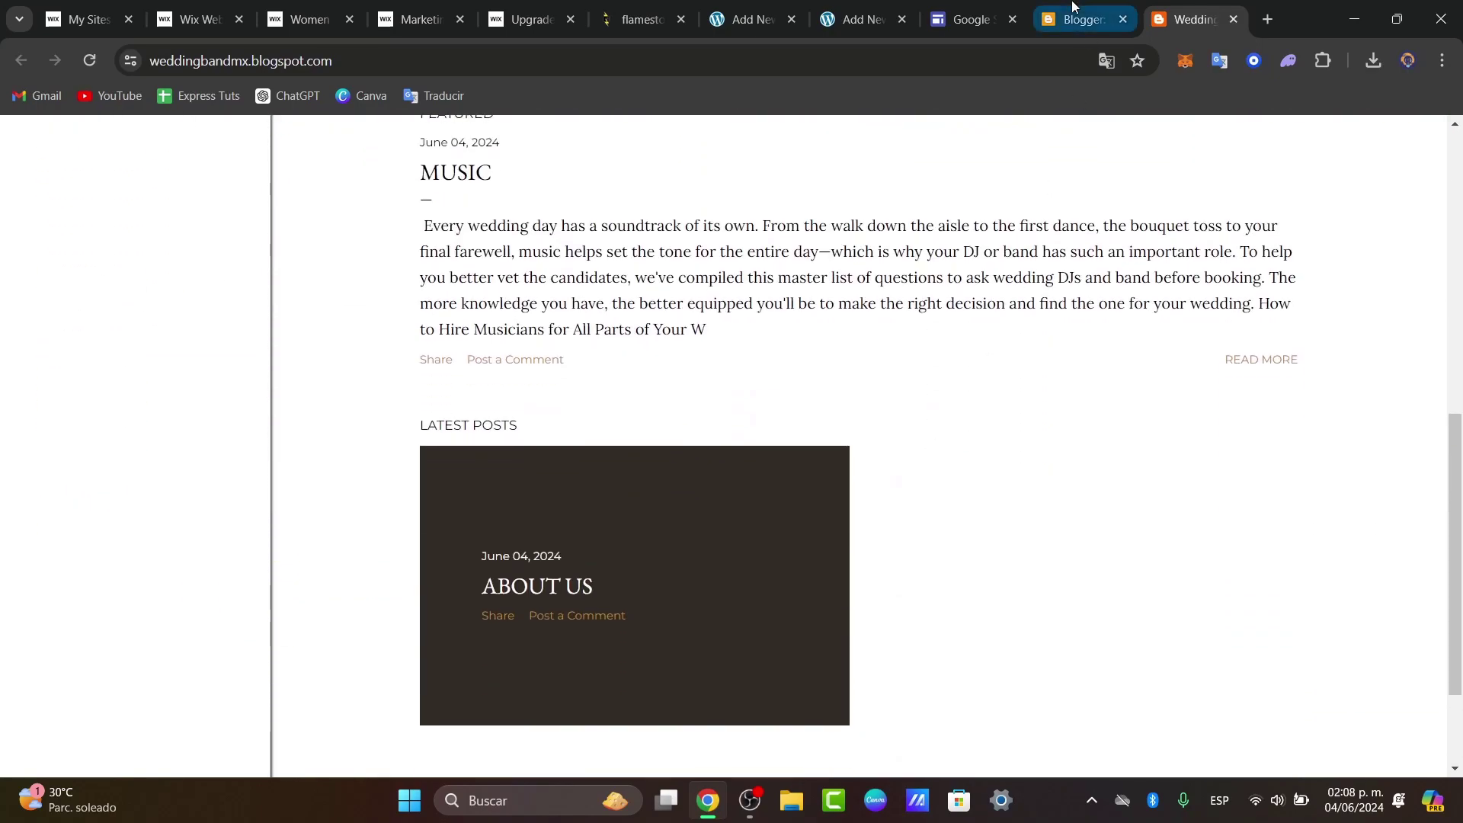
left_click(1082, 19)
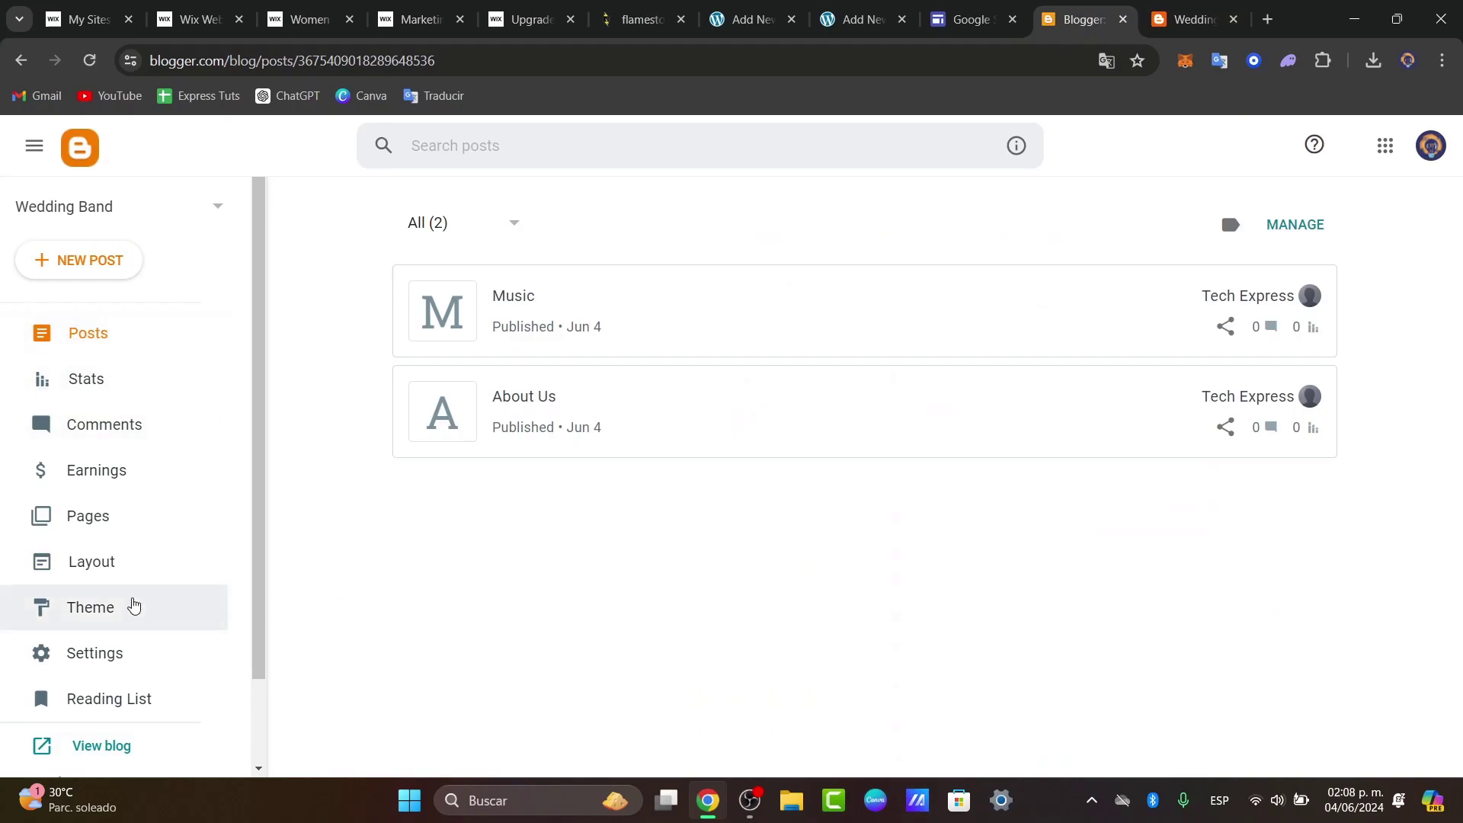
- Open the Layout view and scroll through the sidebar, header, page body and footer gadget sections
left_click(126, 610)
left_click(121, 573)
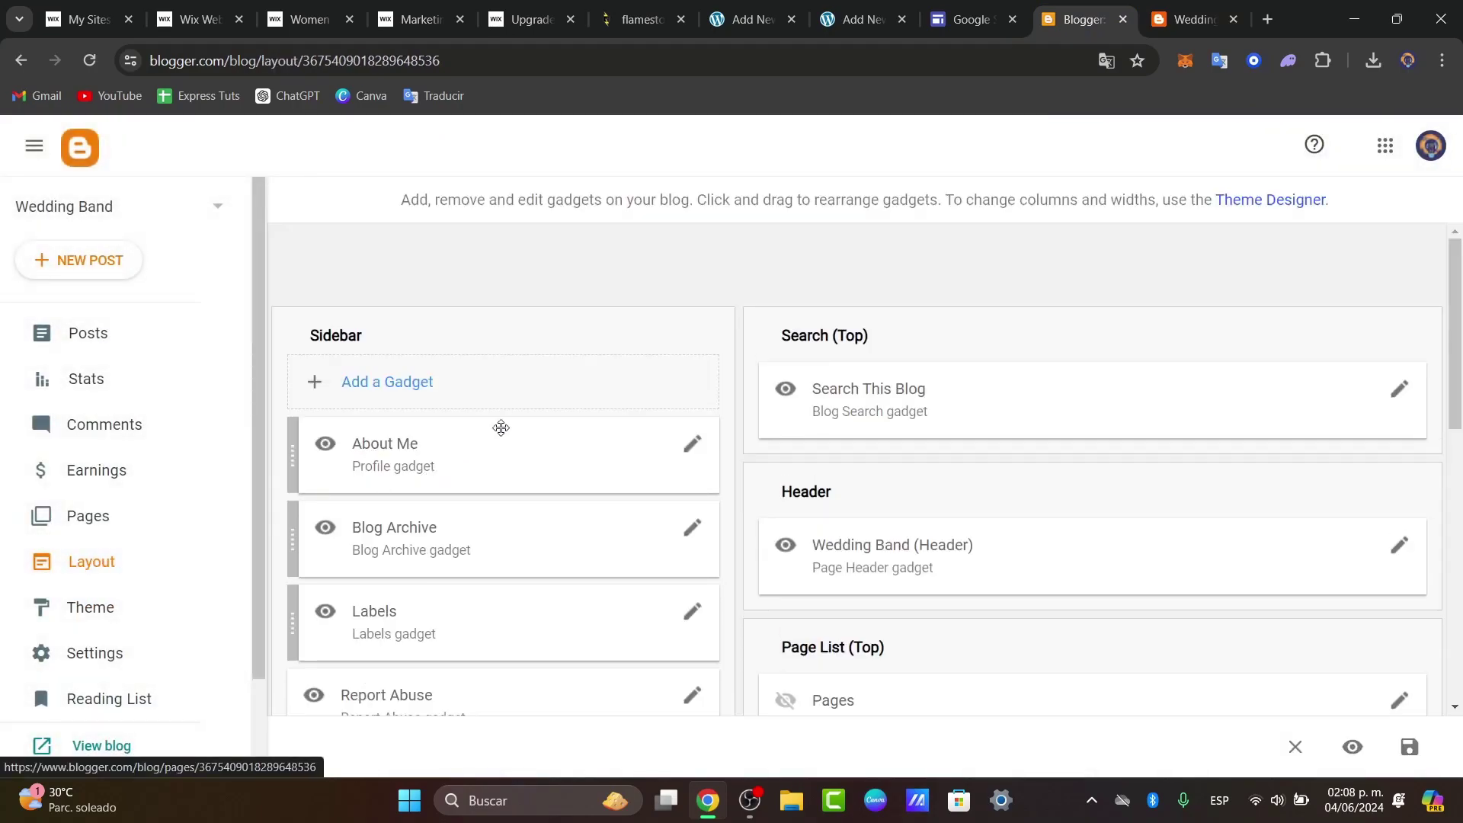
scroll(568, 462, "down", 1)
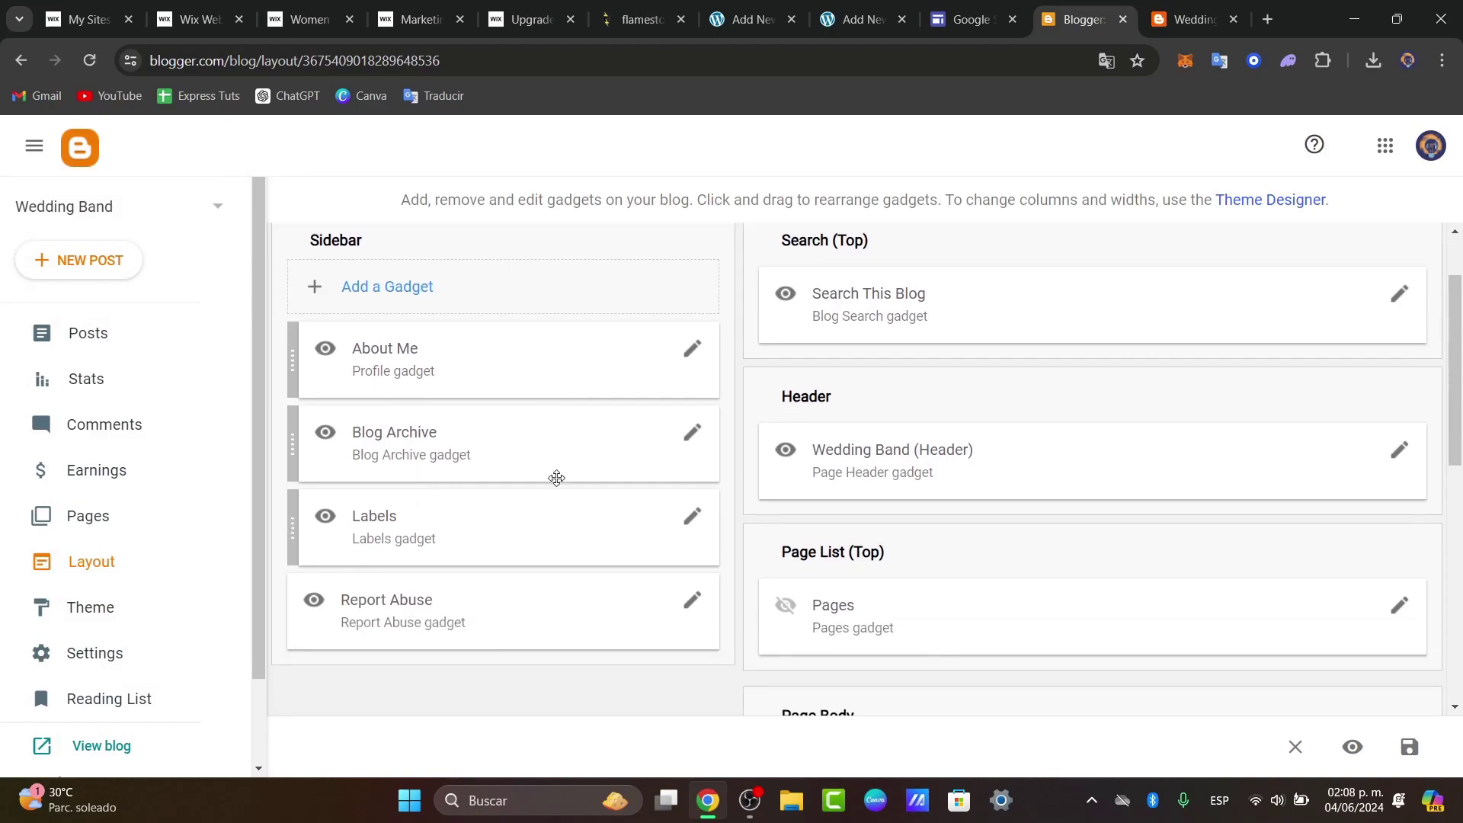
scroll(898, 454, "down", 4)
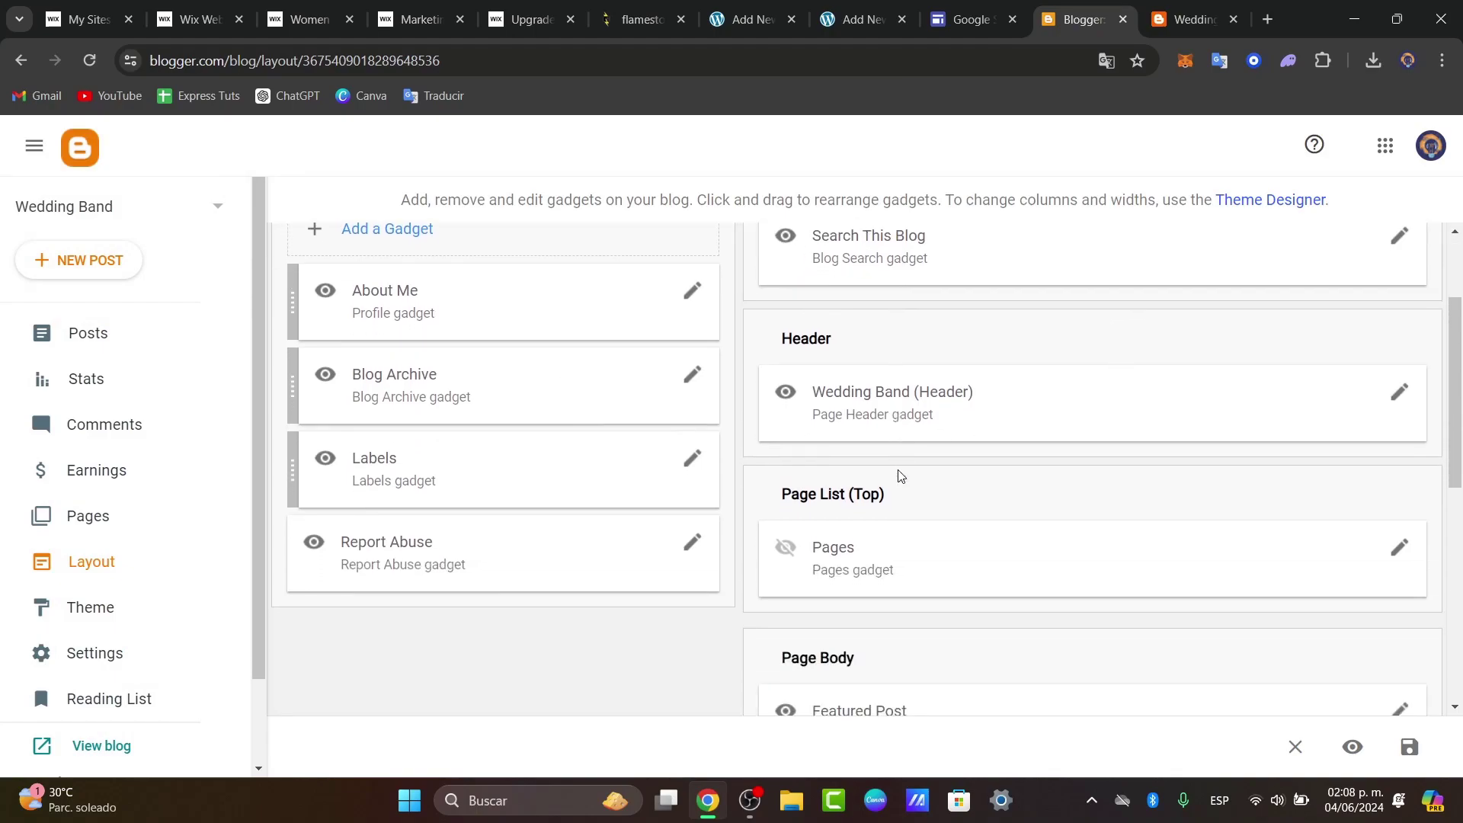
scroll(235, 612, "down", 3)
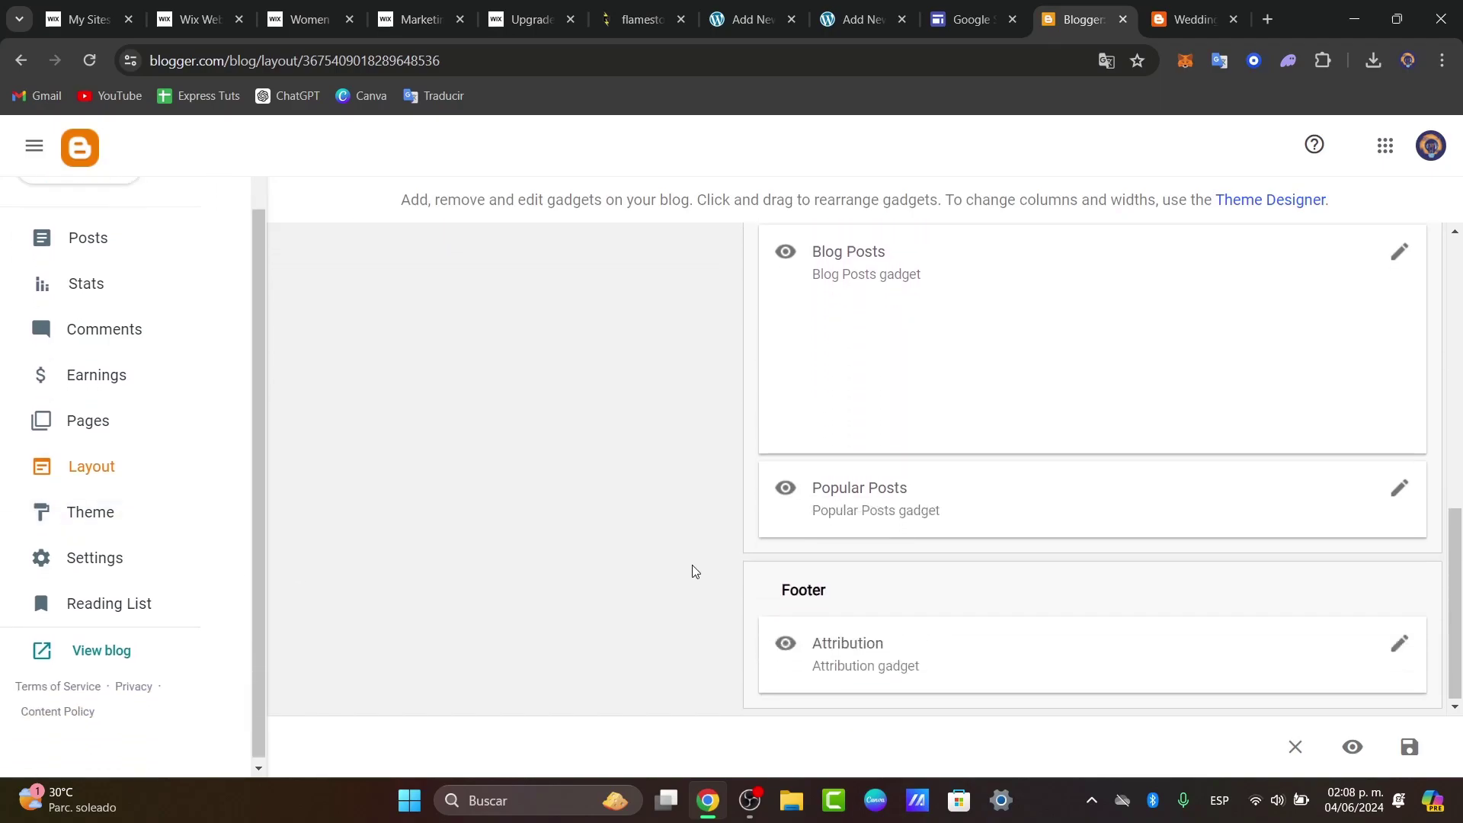
left_click(130, 568)
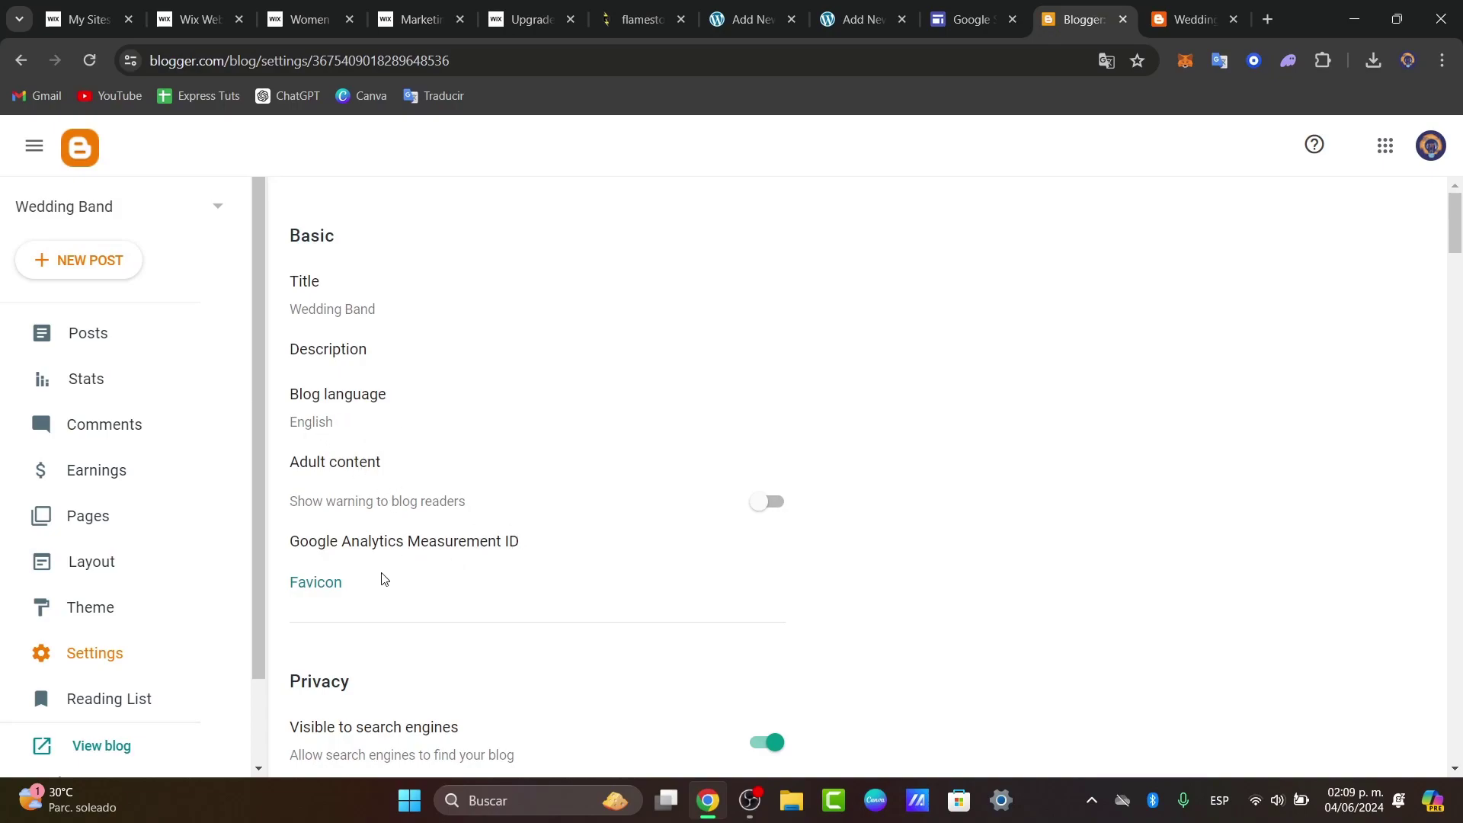
- Scroll through the blog's settings, then view the live blog with its band photo and June 2024 archive
scroll(390, 456, "down", 3)
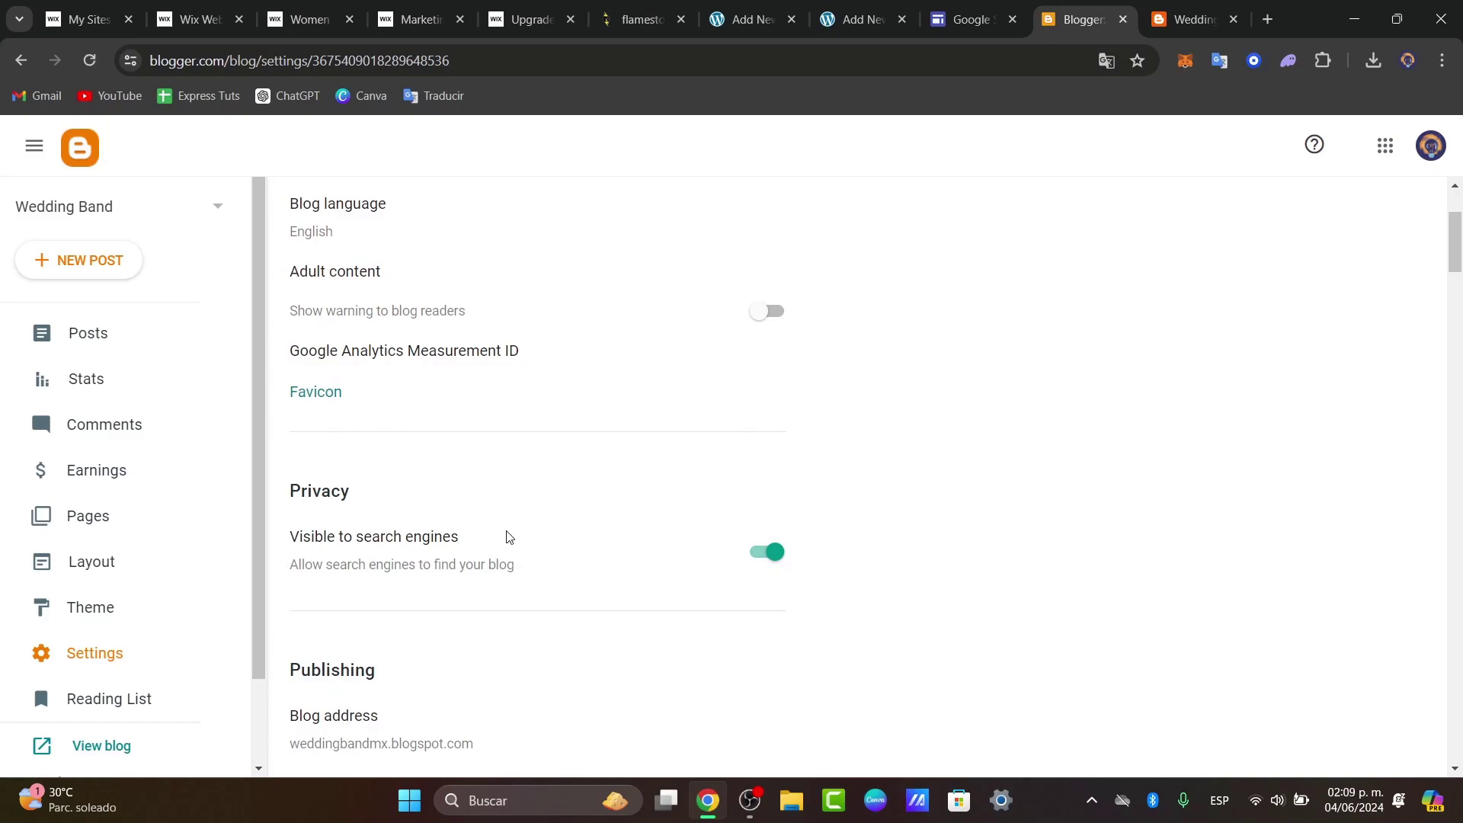
scroll(509, 537, "down", 15)
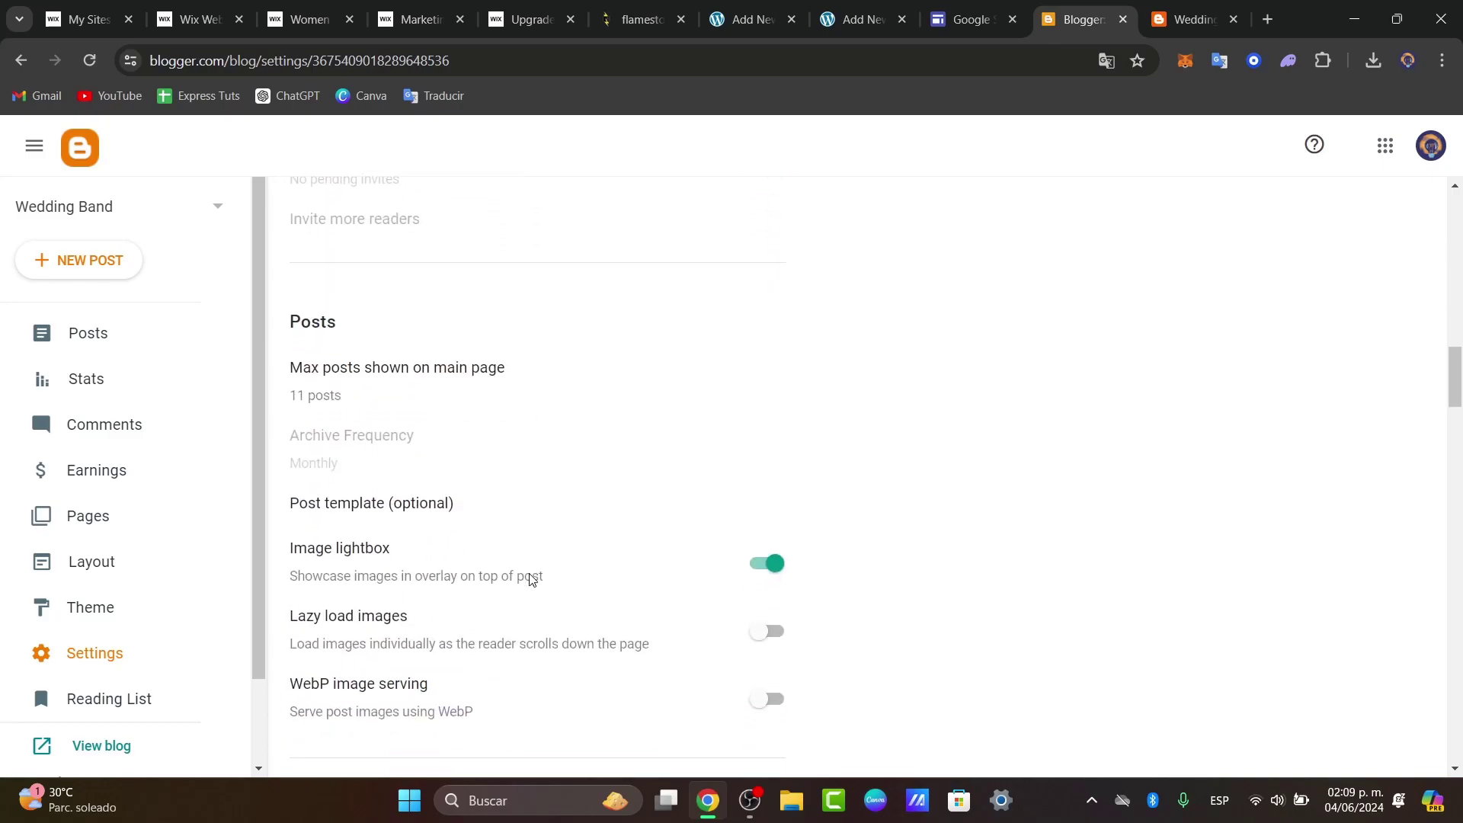
scroll(532, 579, "down", 5)
scroll(532, 579, "down", 12)
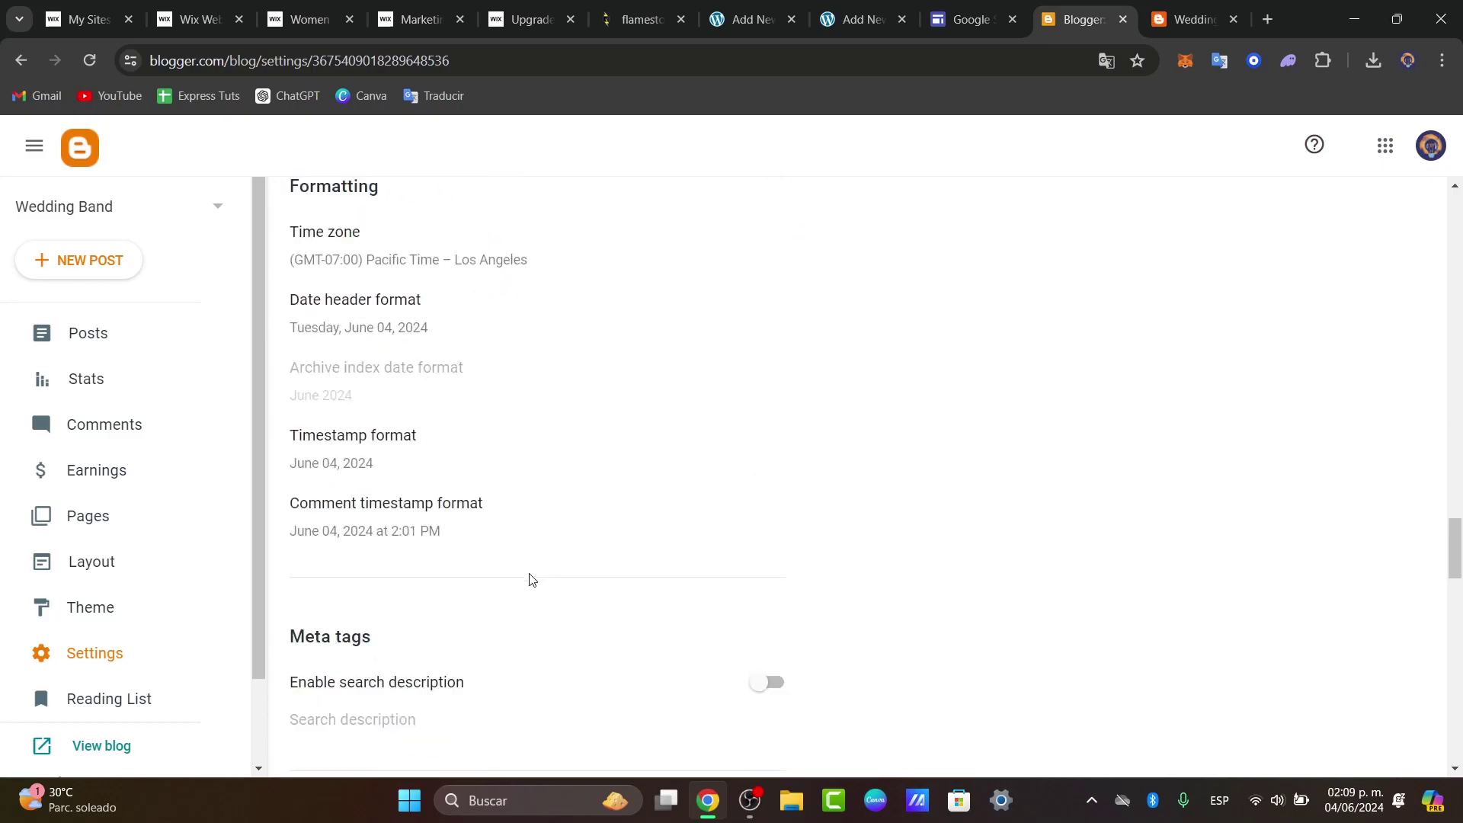
scroll(532, 579, "up", 20)
scroll(531, 580, "up", 6)
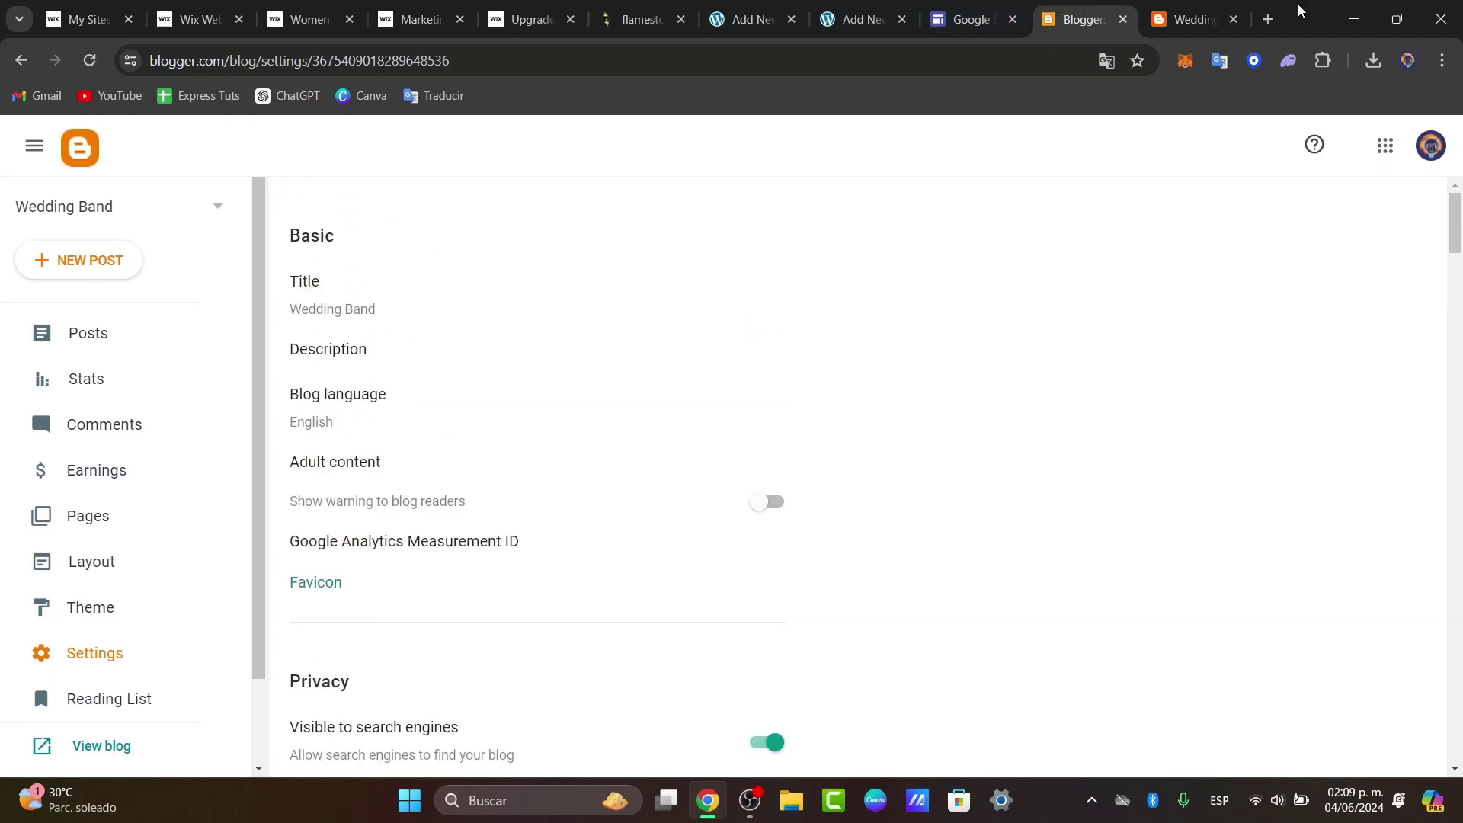
left_click(1195, 19)
scroll(1105, 226, "up", 9)
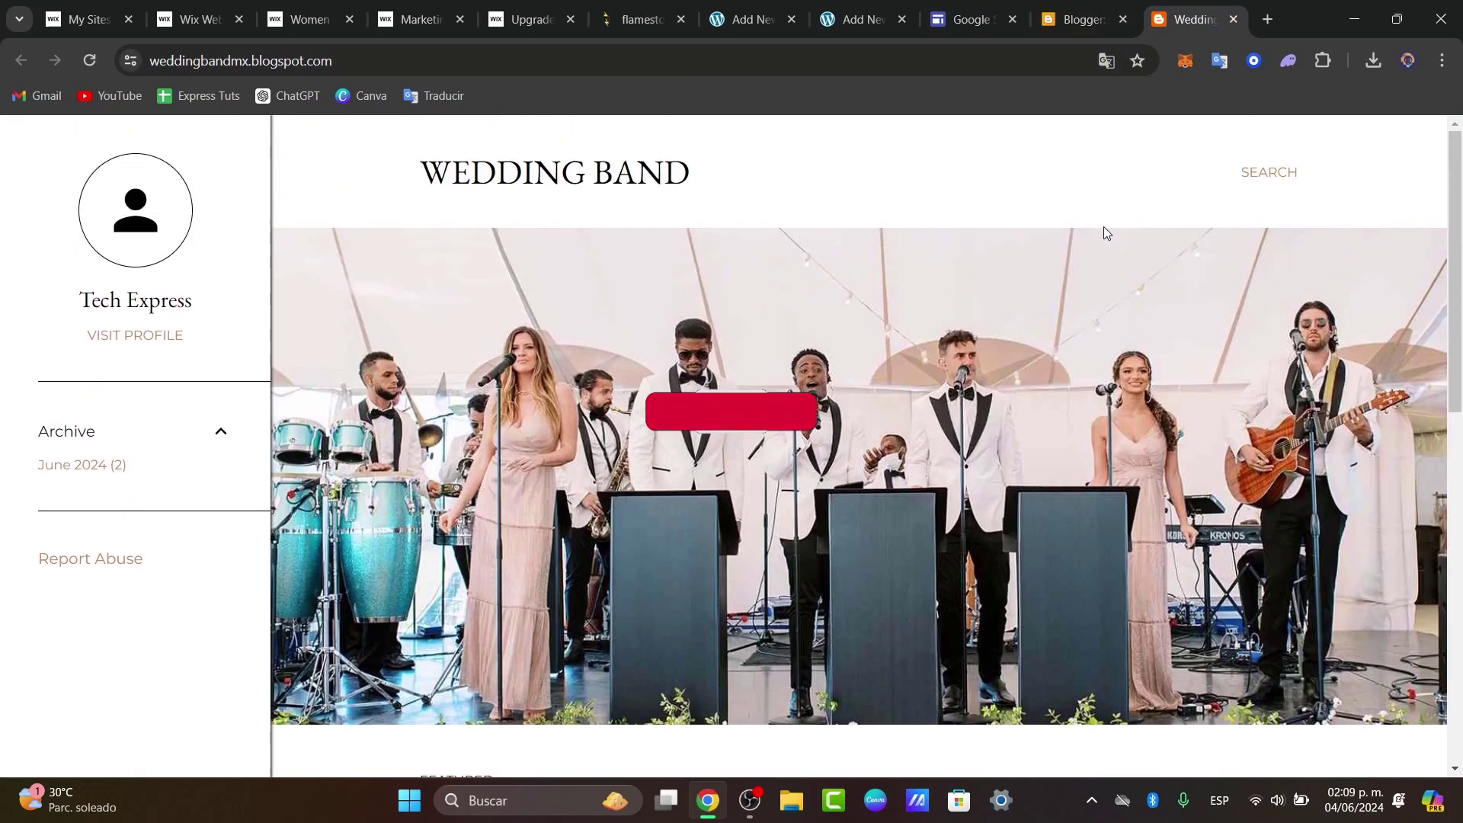
left_click(1077, 8)
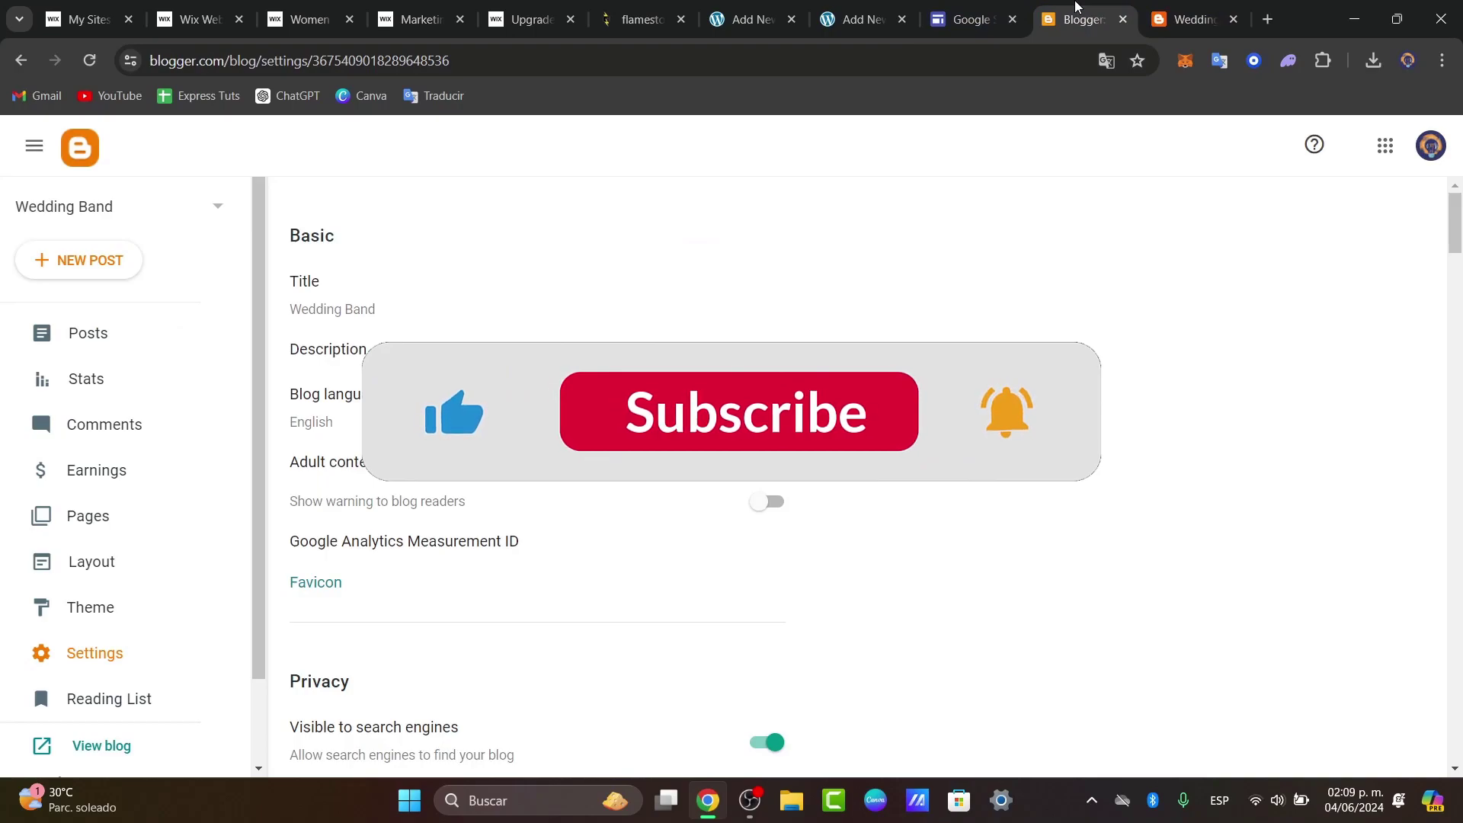
left_click(1152, 9)
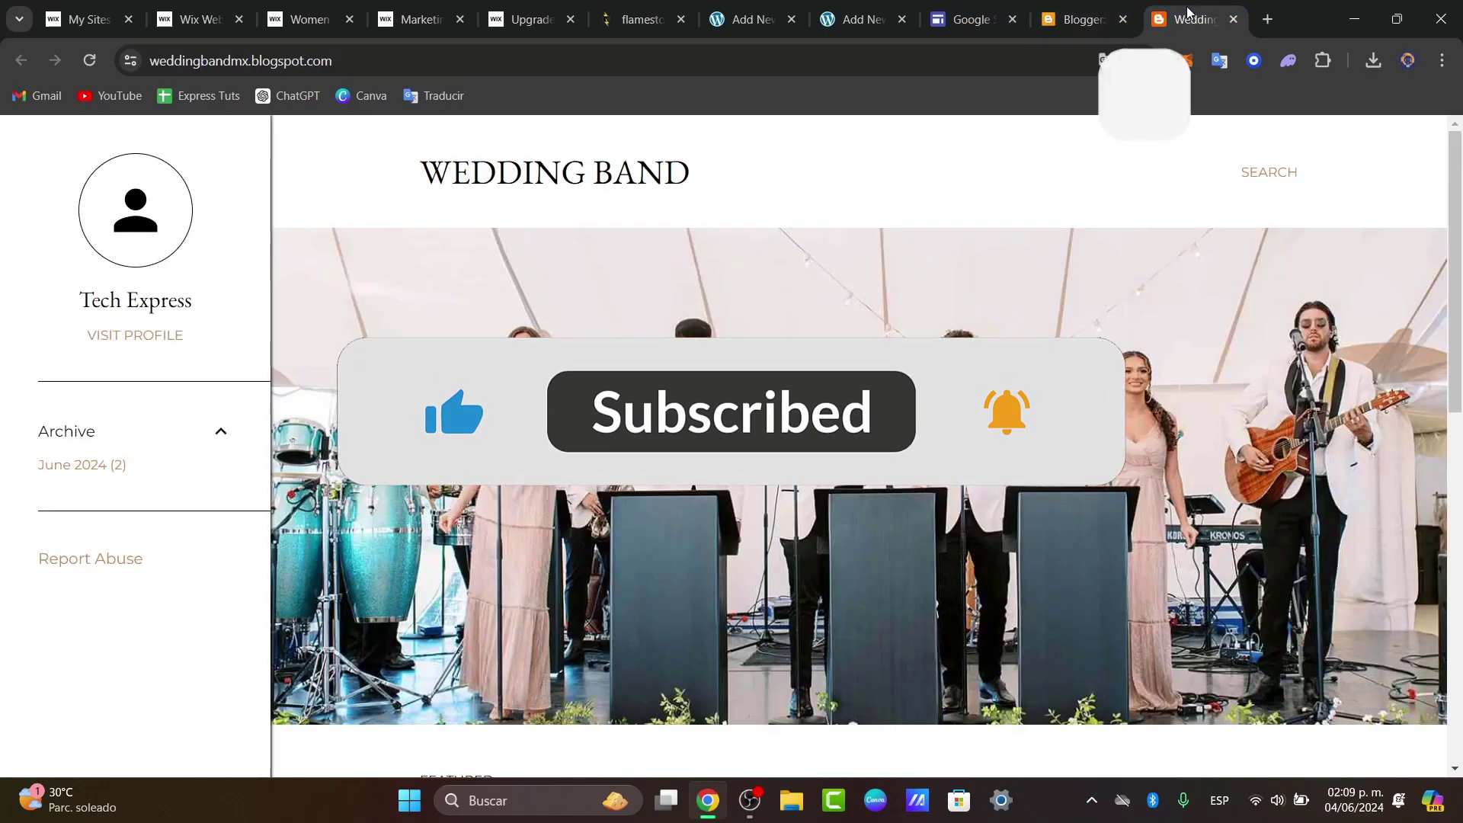